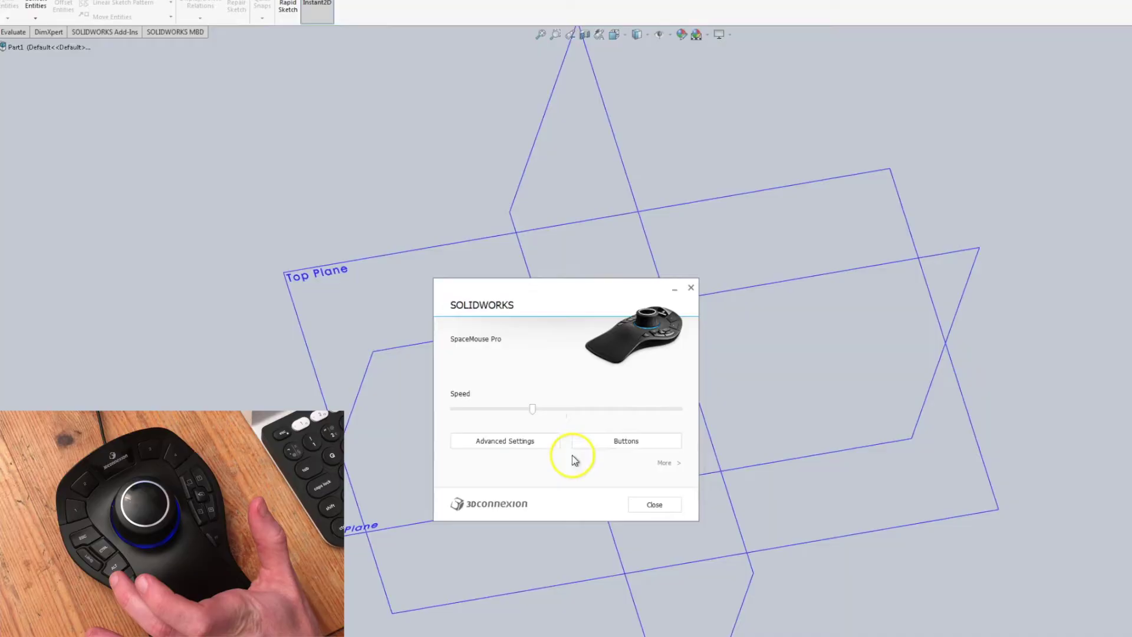
Review the SpaceMouse Advanced Settings' Other Options and Speed tabs, then close that window
click(533, 344)
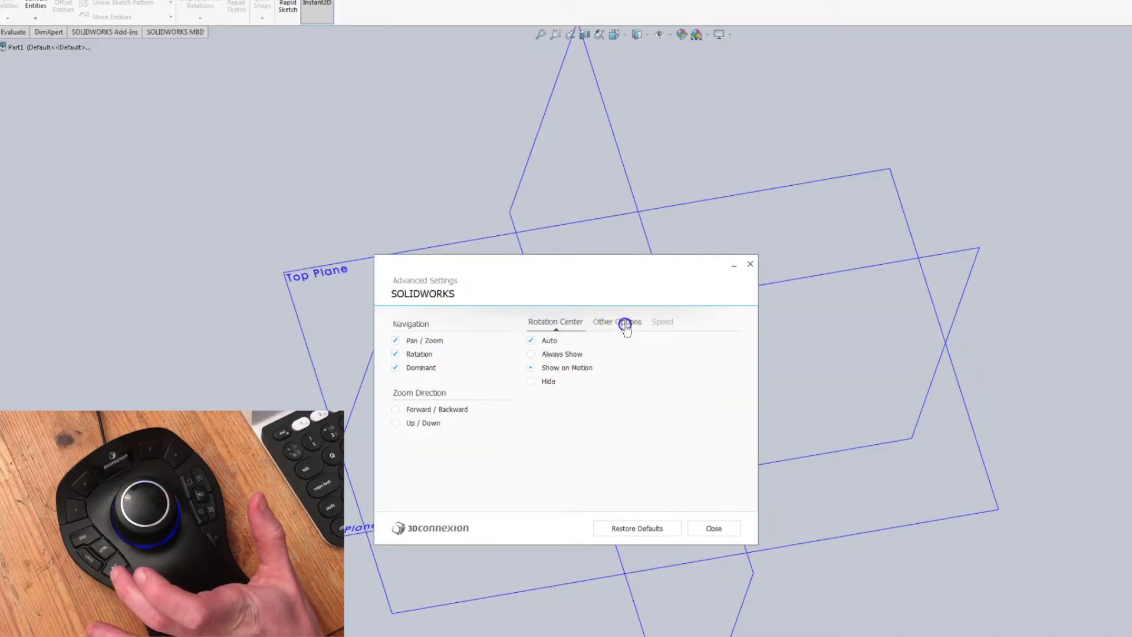
click(625, 324)
click(666, 323)
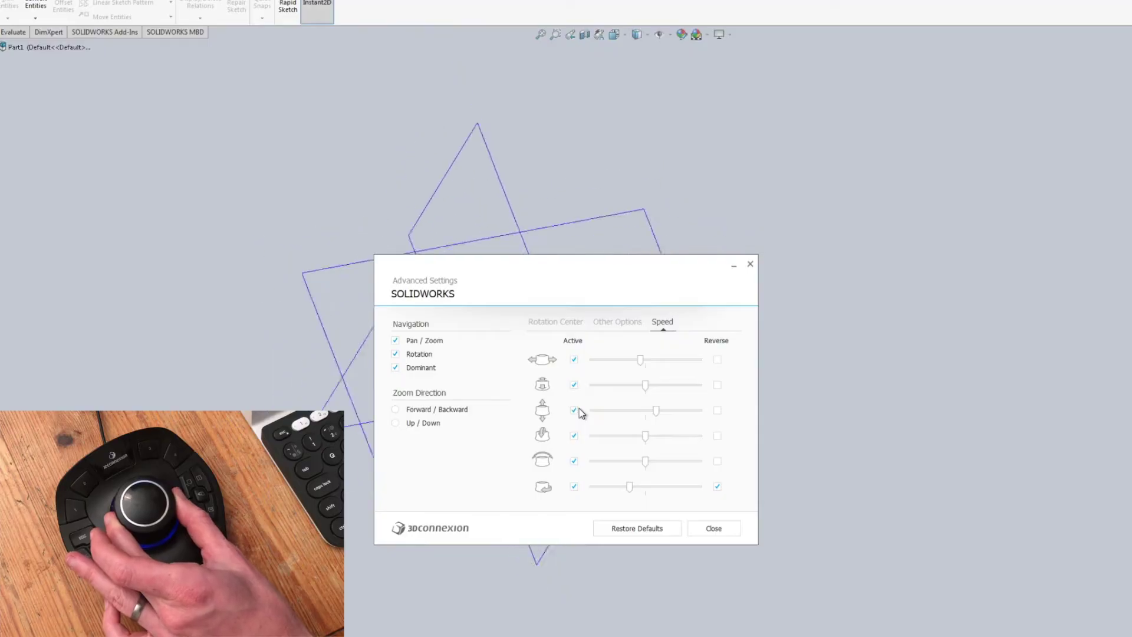
click(574, 435)
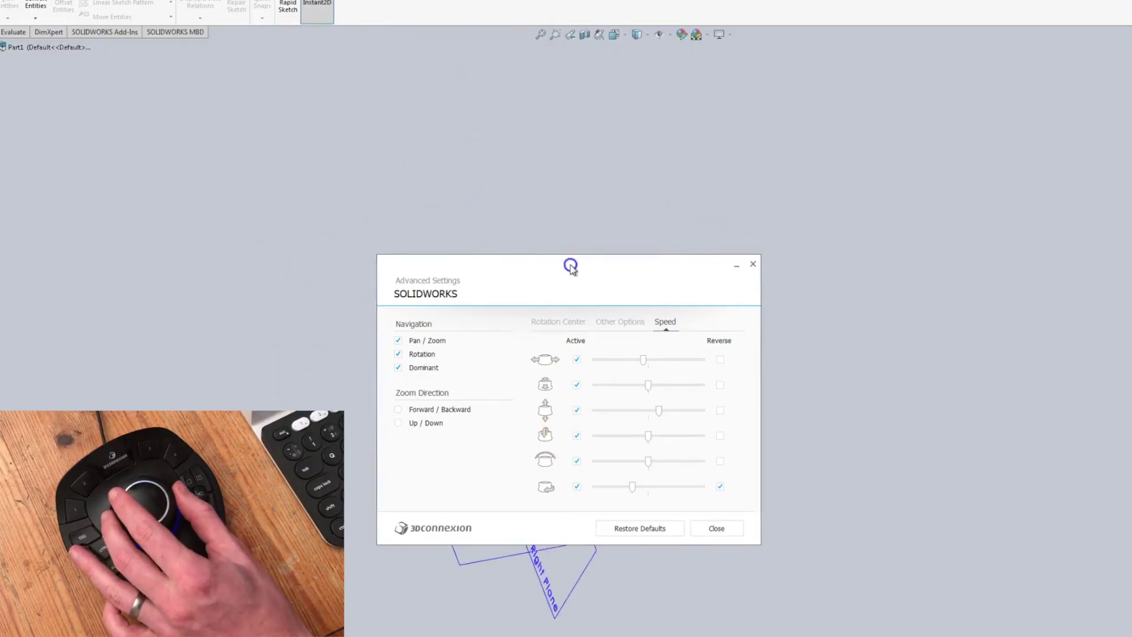
drag(566, 263, 932, 91)
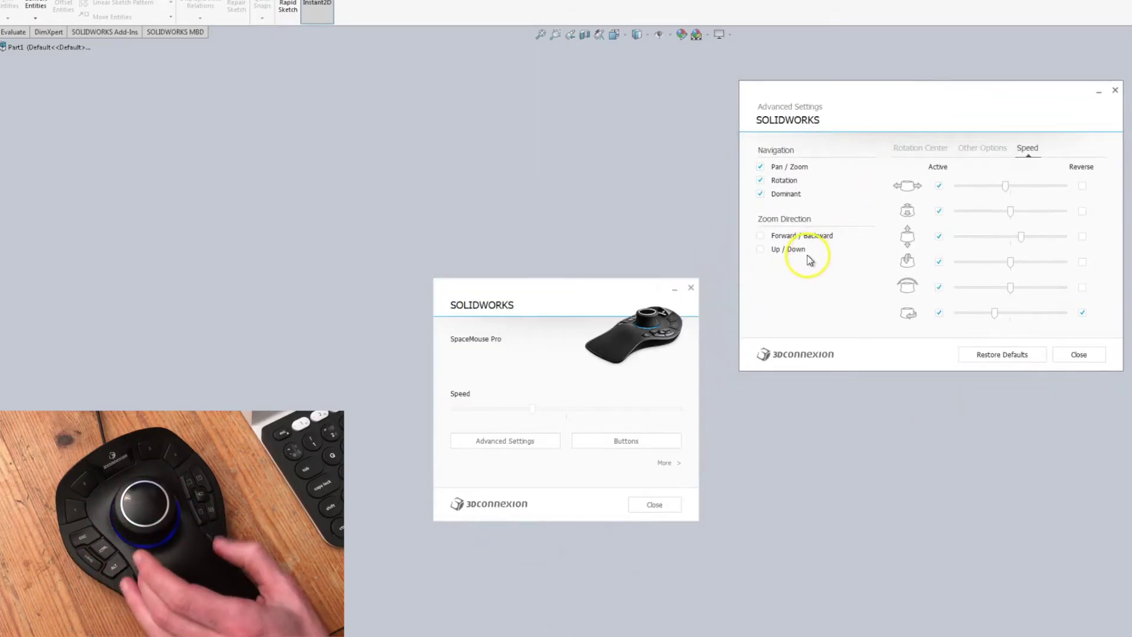
click(680, 398)
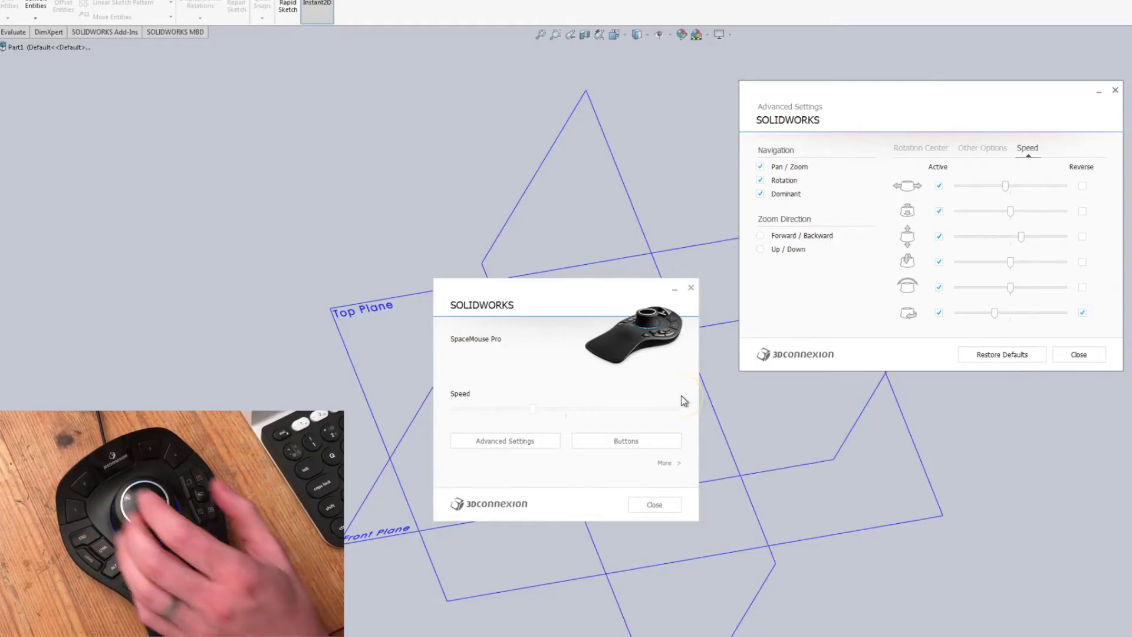
click(619, 296)
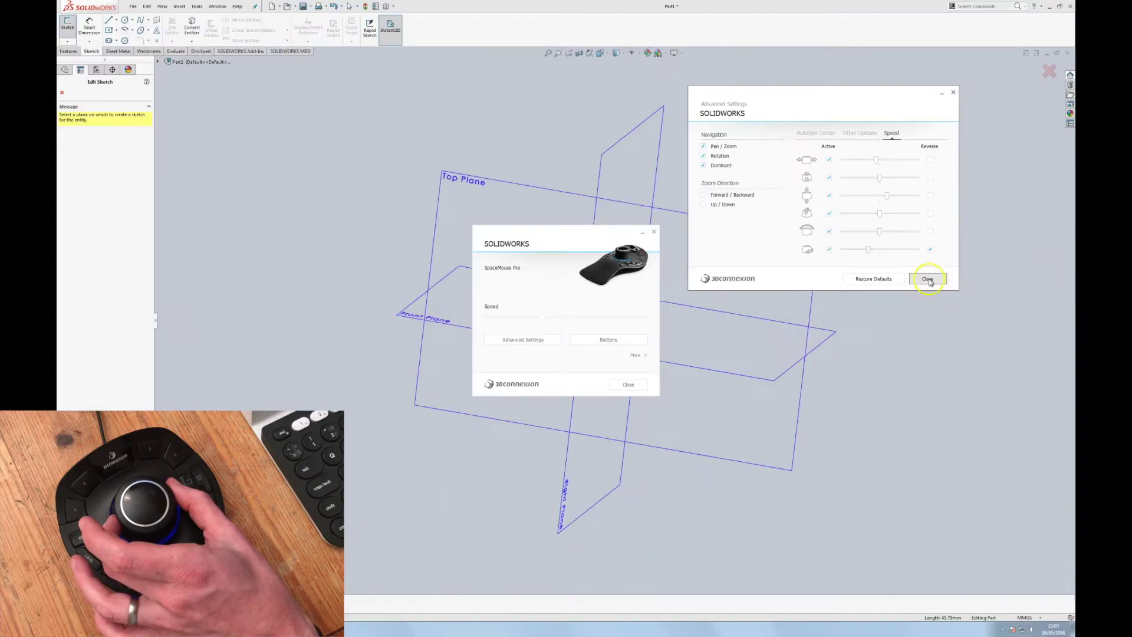
click(1079, 354)
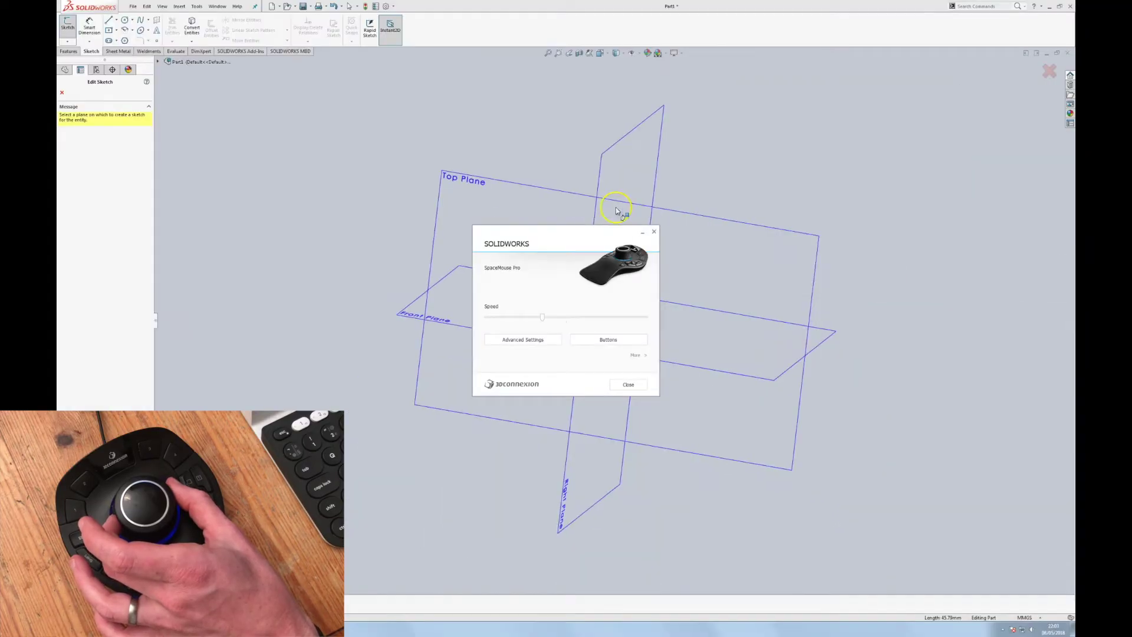
Start Sketch2 on the Top Plane and bring up the SpaceMouse Buttons assignments for SOLIDWORKS Part
click(654, 232)
click(653, 303)
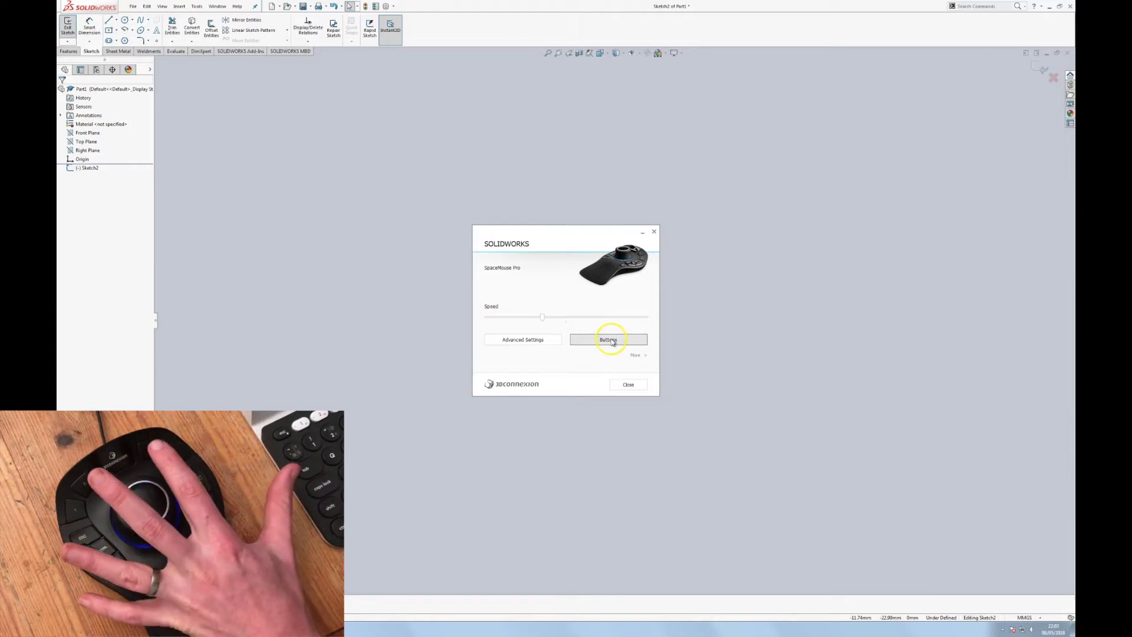
click(601, 341)
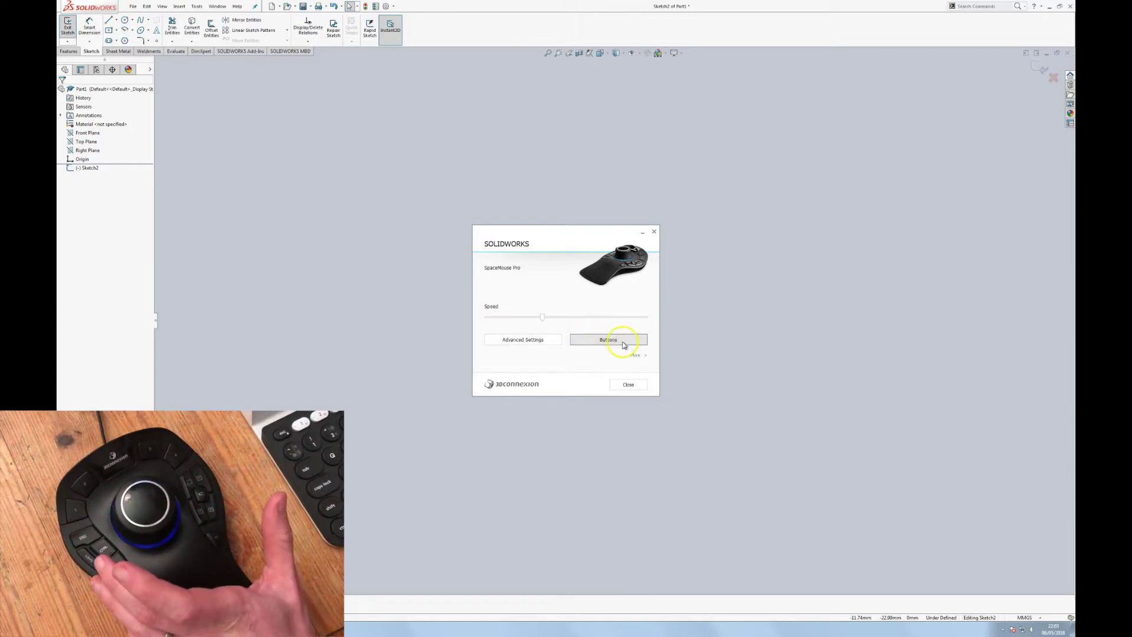
Check the button 4 Smart Dimension assignment and close the SpaceMouse Buttons panel
click(475, 275)
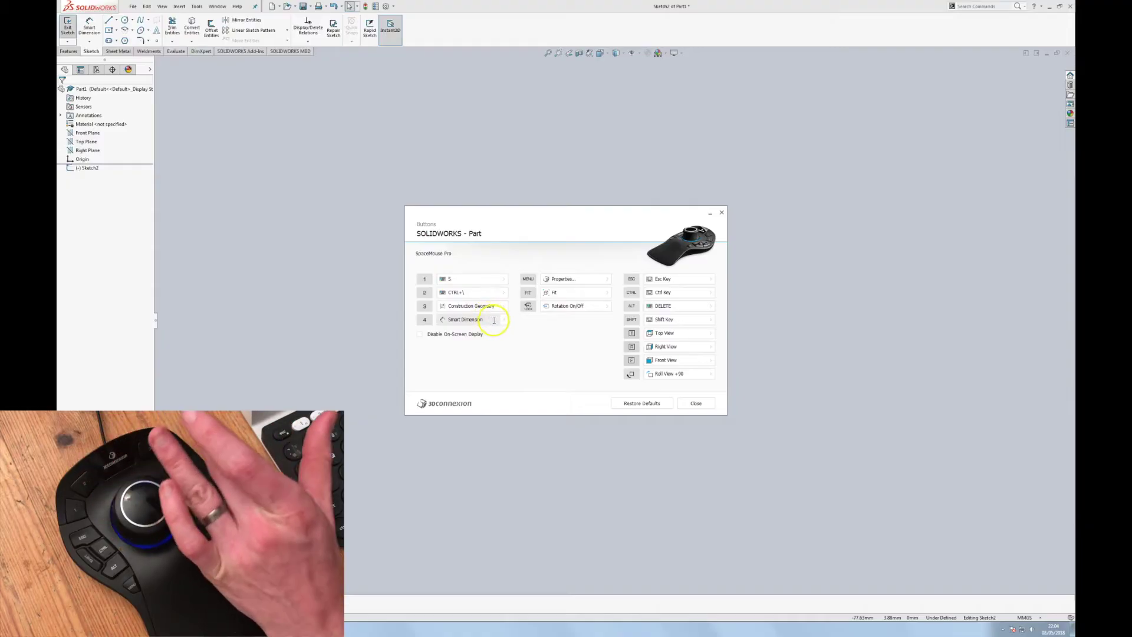
click(695, 401)
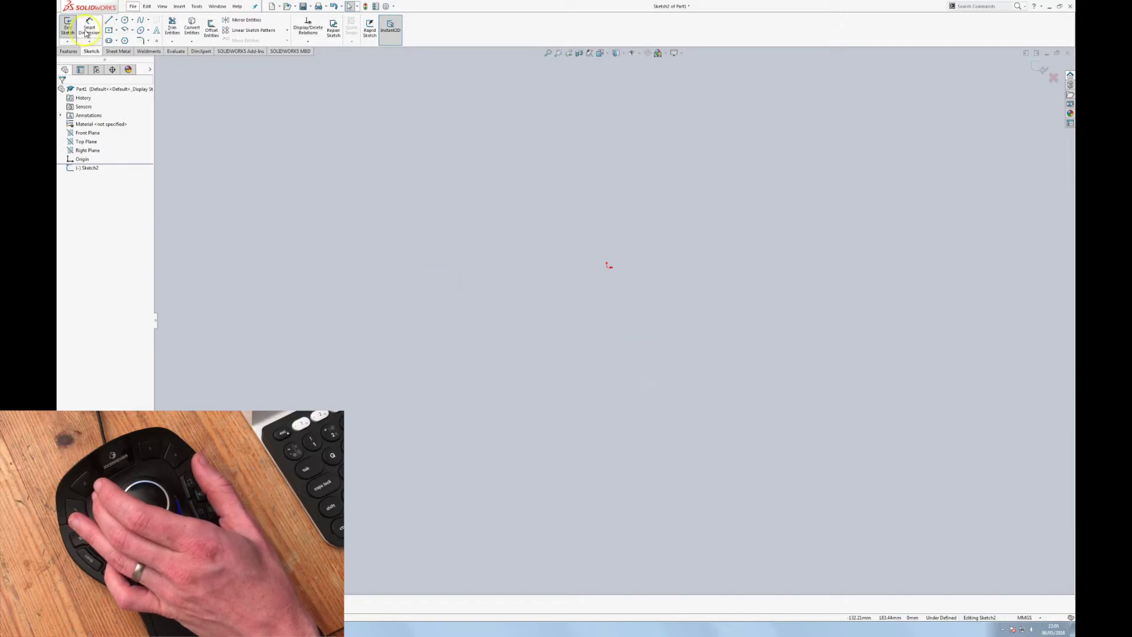
Discard the empty sketch and start a new Sketch3 on the Top Plane, viewed face-on
click(67, 26)
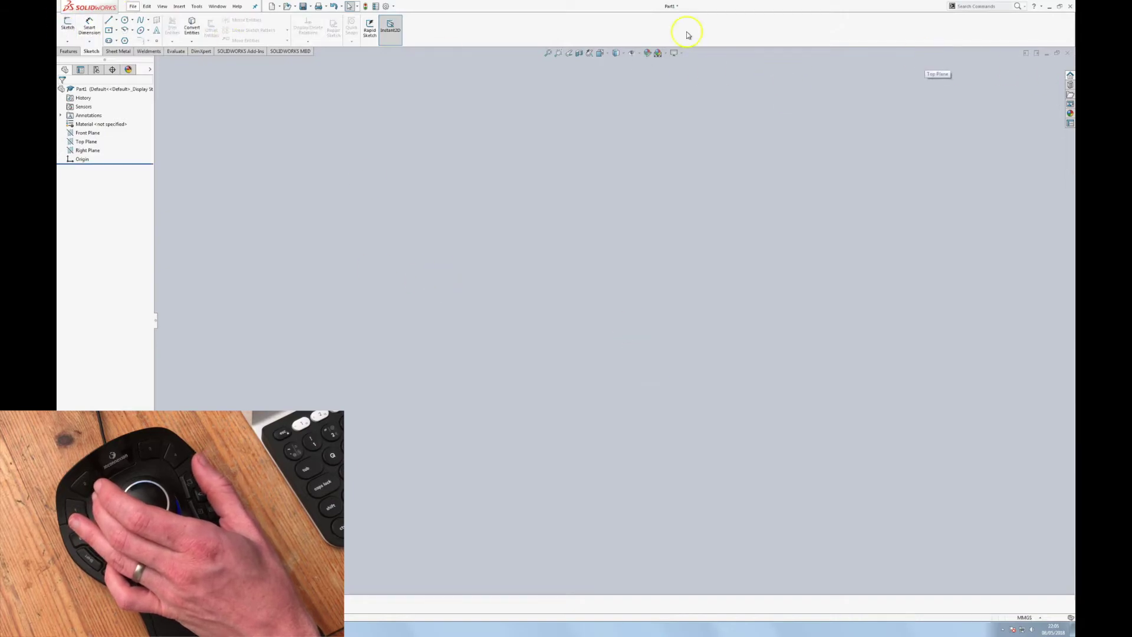
click(67, 32)
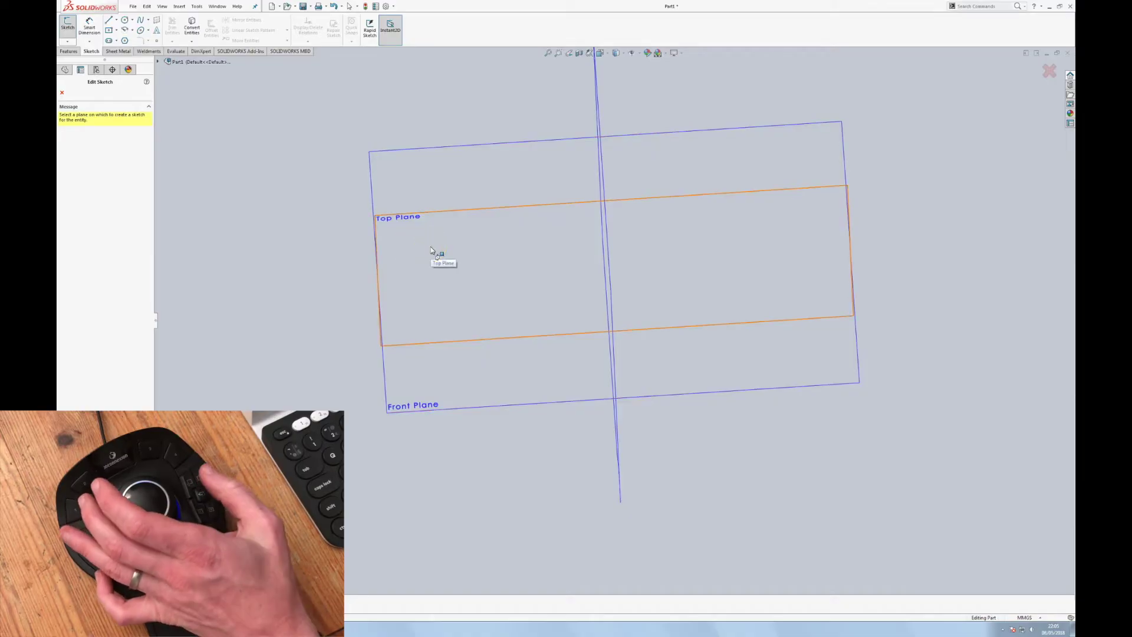
key(ctrl+5)
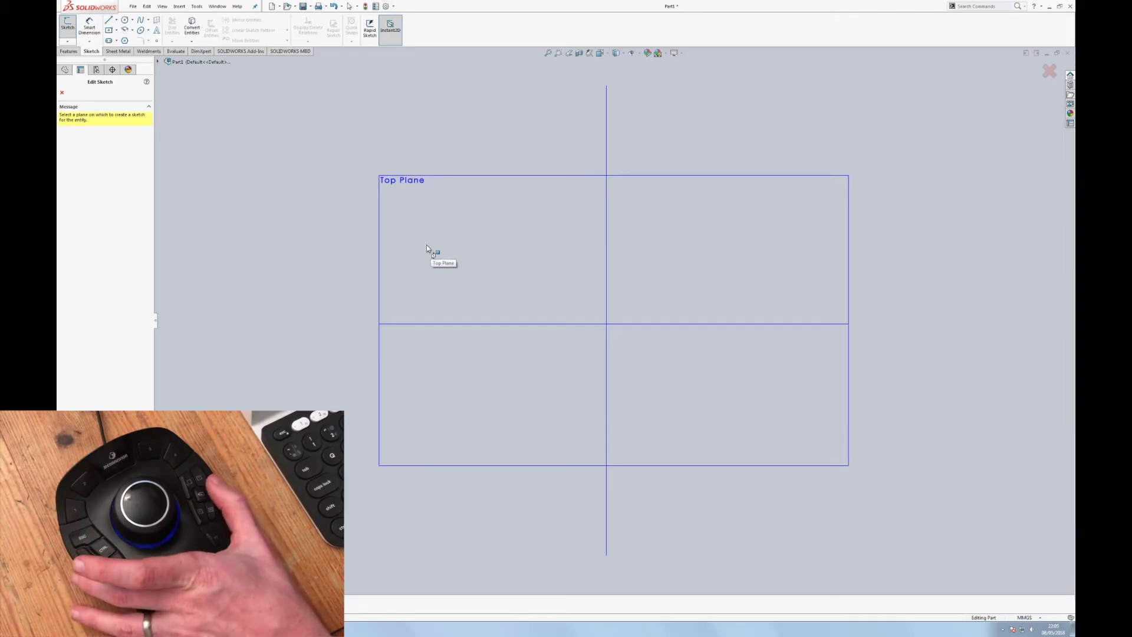
click(422, 246)
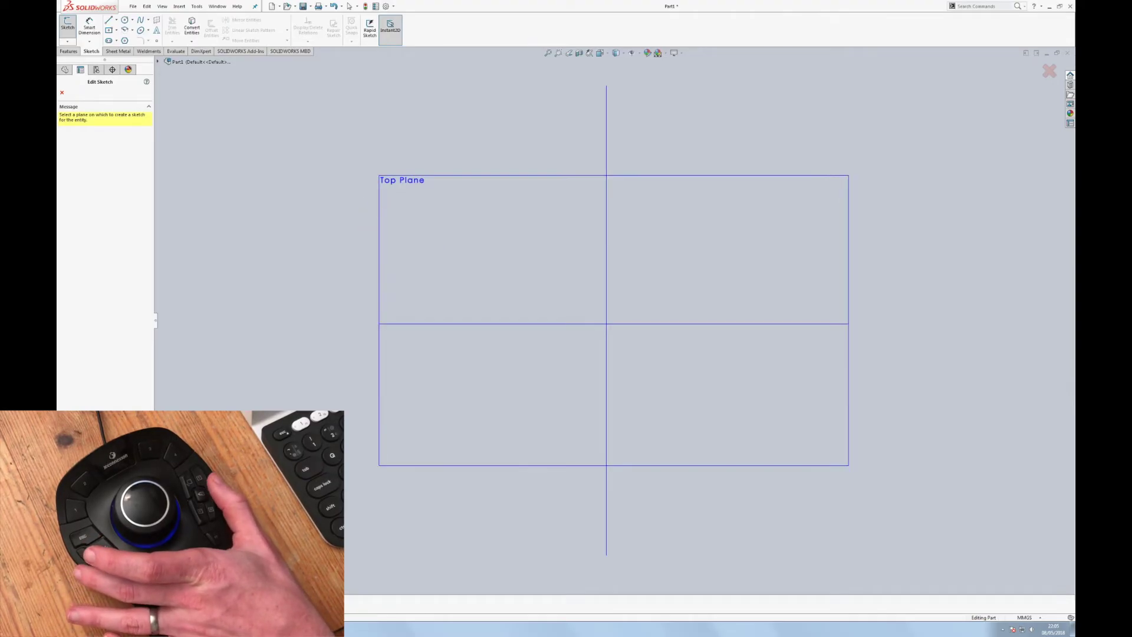
key(ctrl+4)
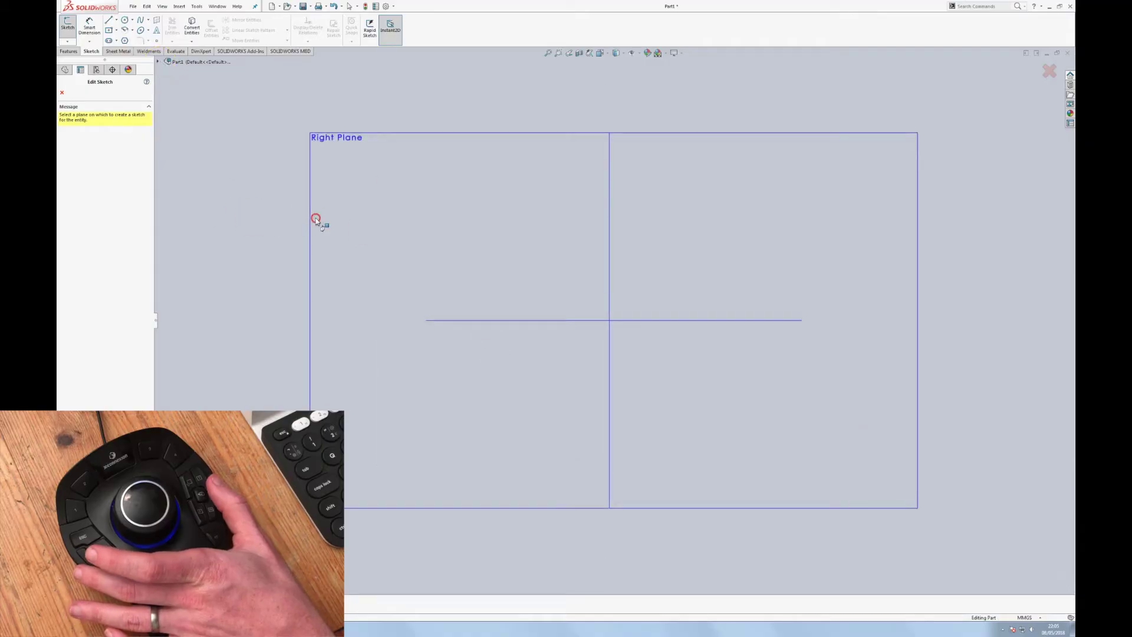
click(239, 232)
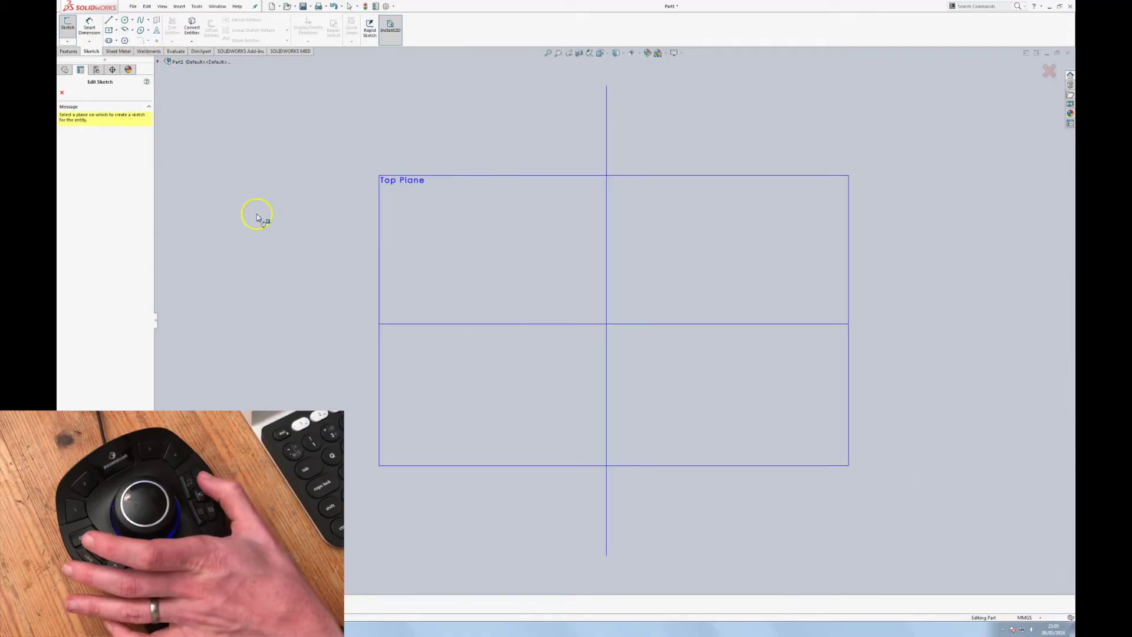
key(Escape)
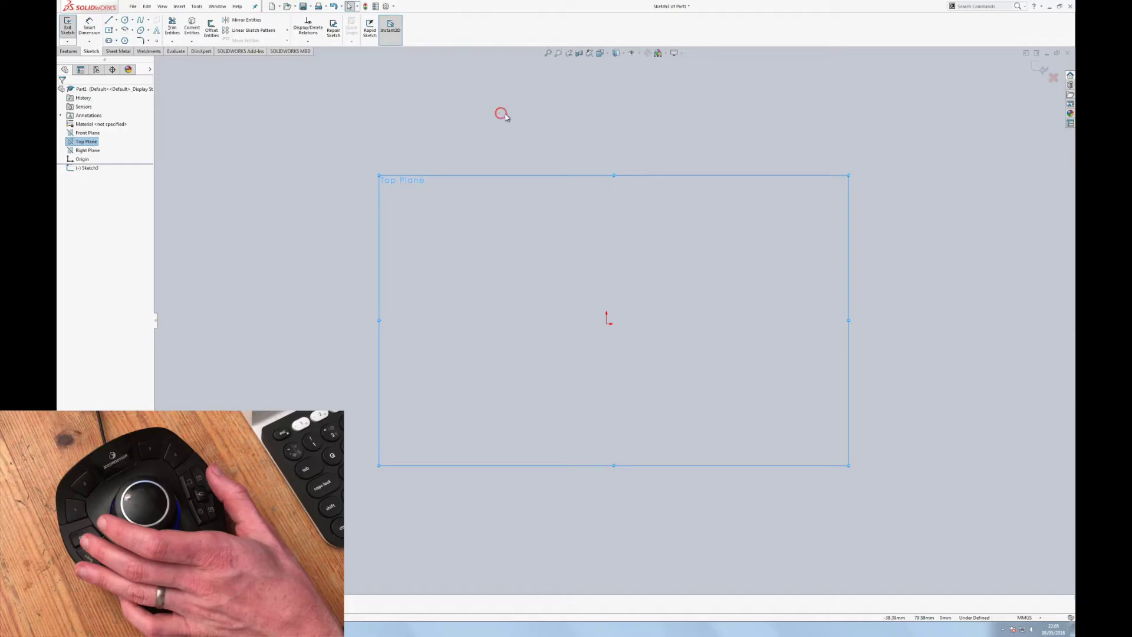
click(124, 19)
Draw a circle centred on the origin and dimension its diameter to 60 mm
right_drag(272, 156, 282, 158)
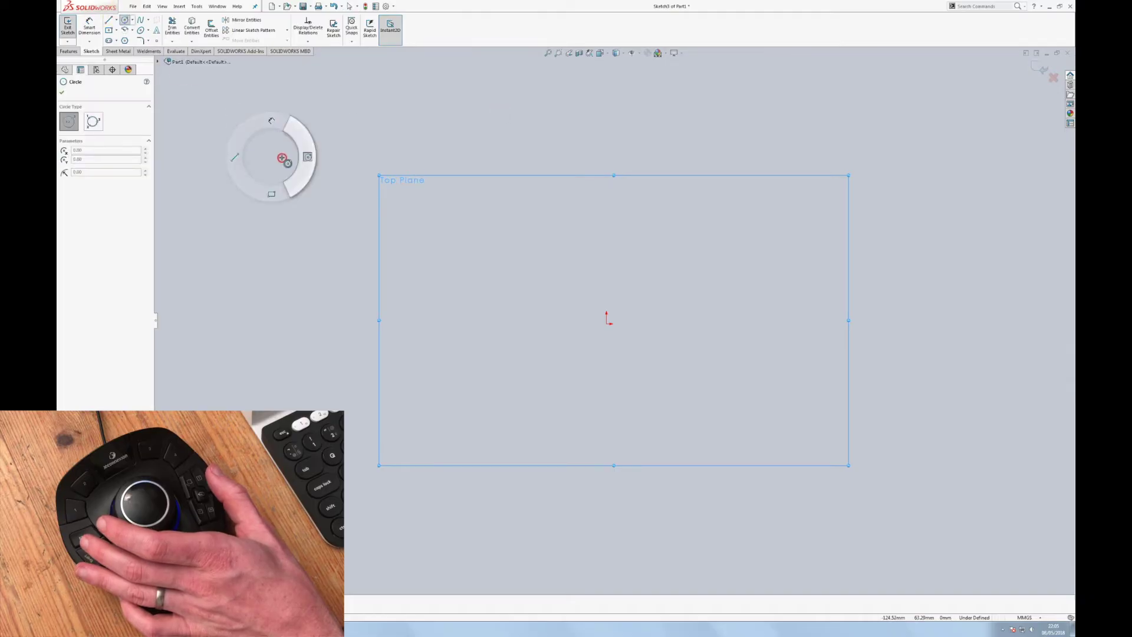
right_drag(288, 119, 274, 143)
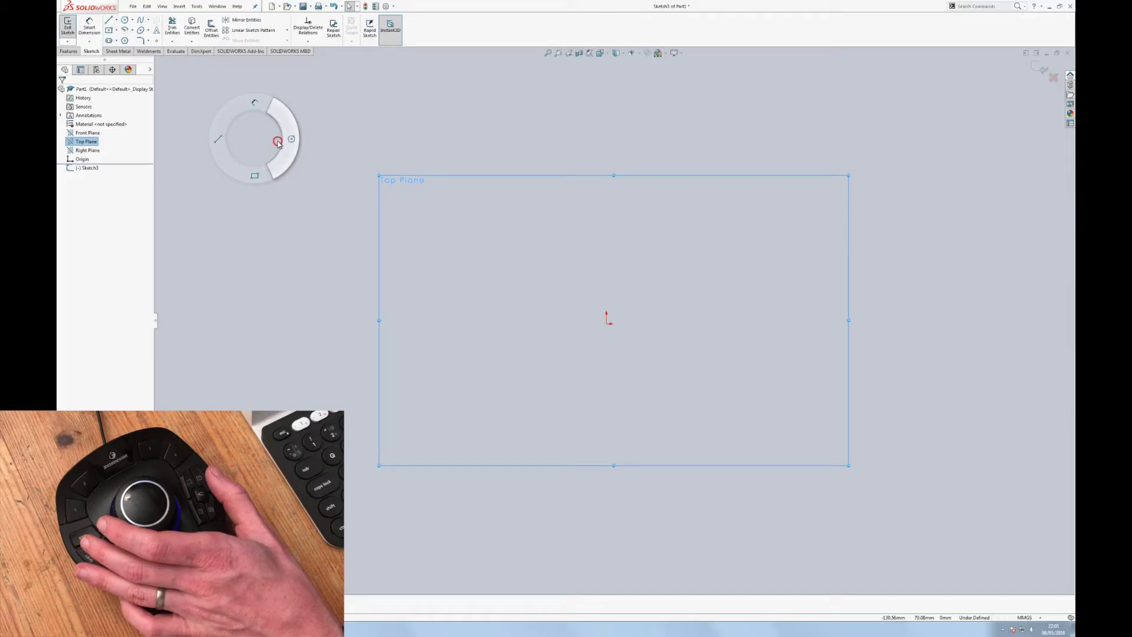
right_drag(280, 144, 287, 145)
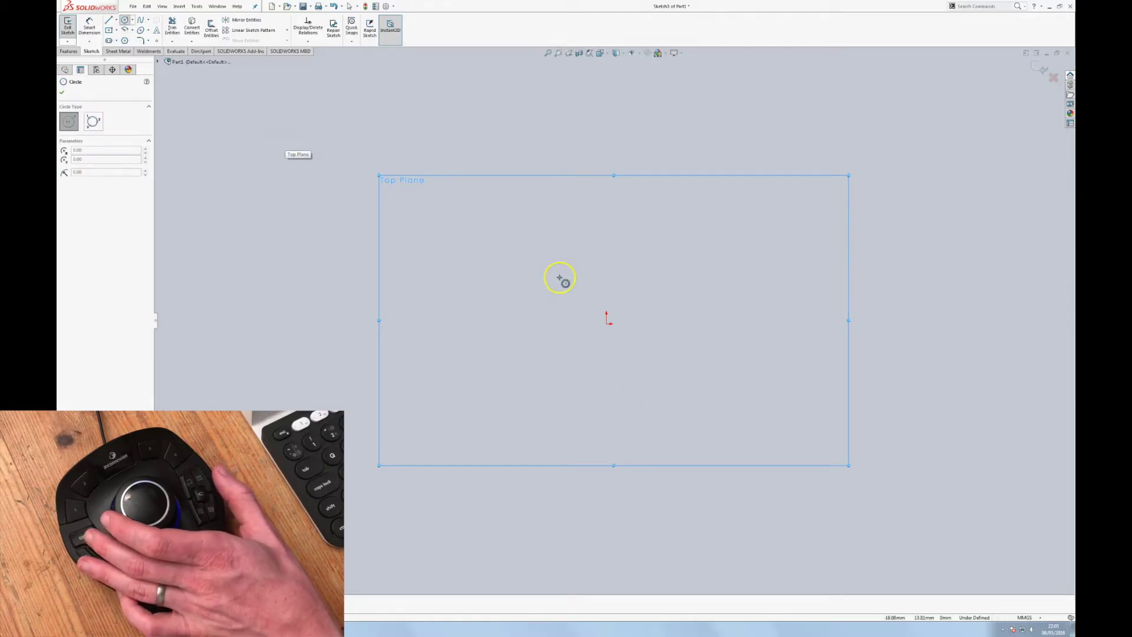
click(606, 324)
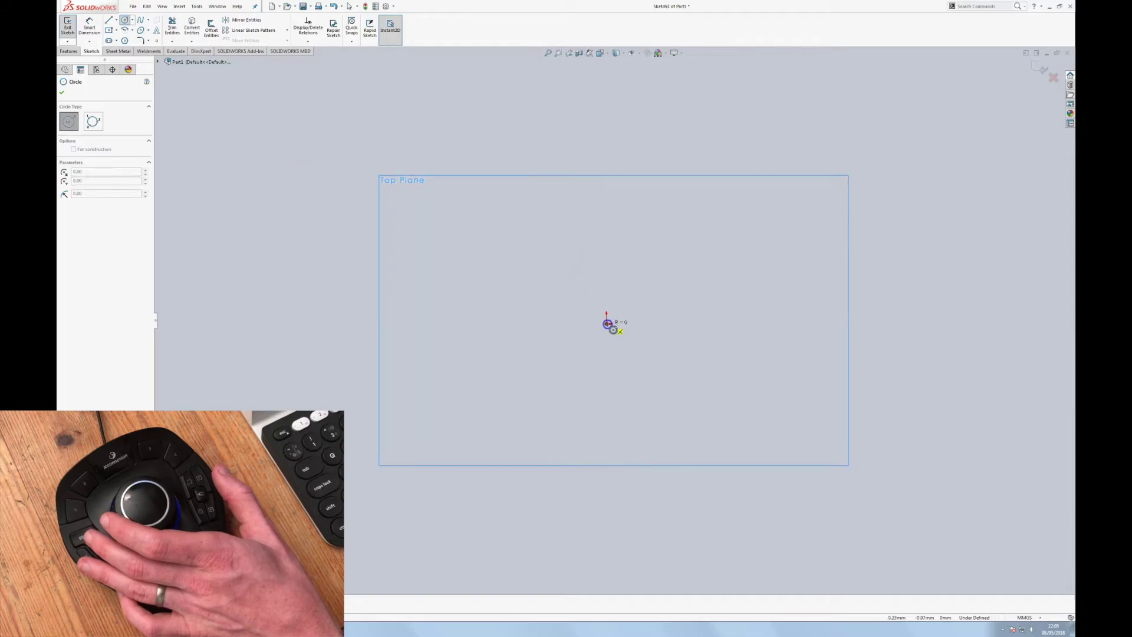
click(665, 275)
right_drag(726, 316, 714, 217)
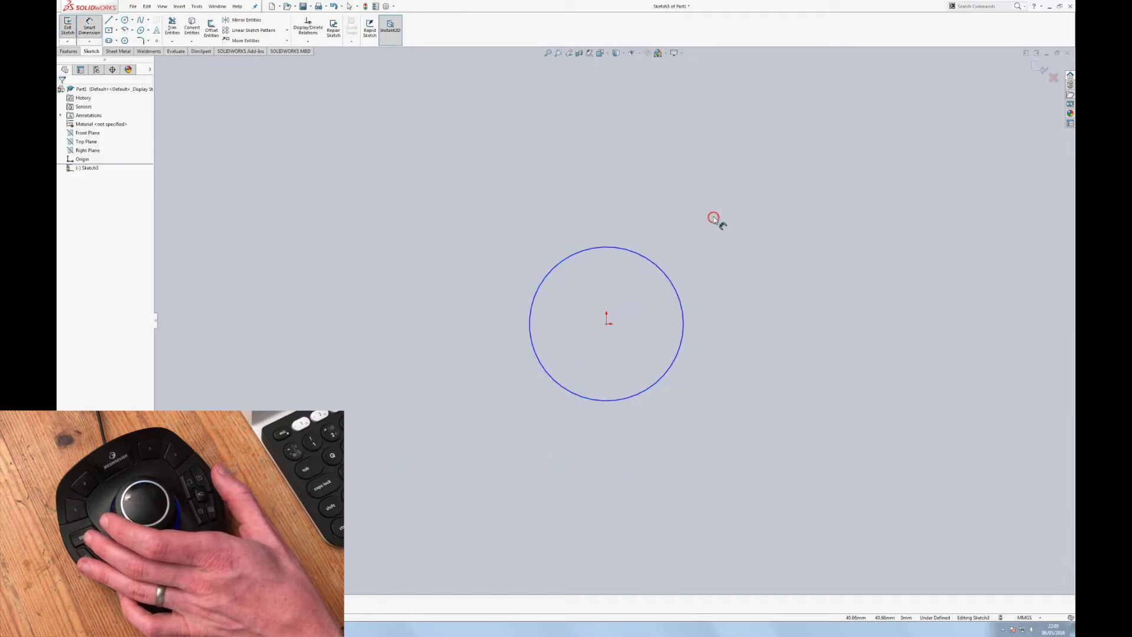
click(631, 249)
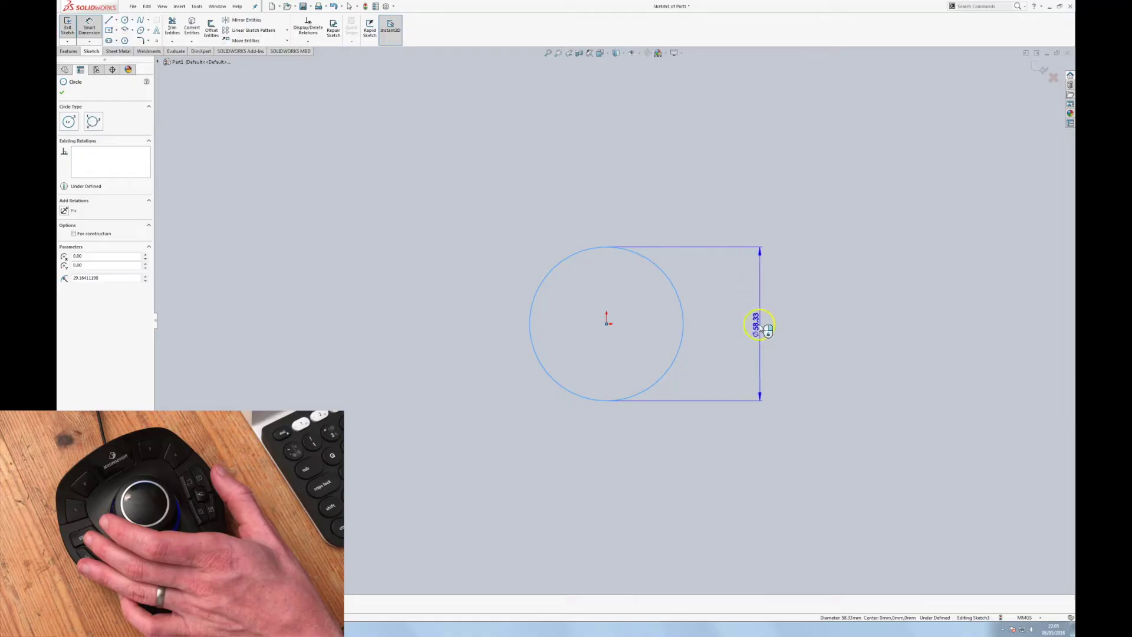
click(760, 326)
text(60)
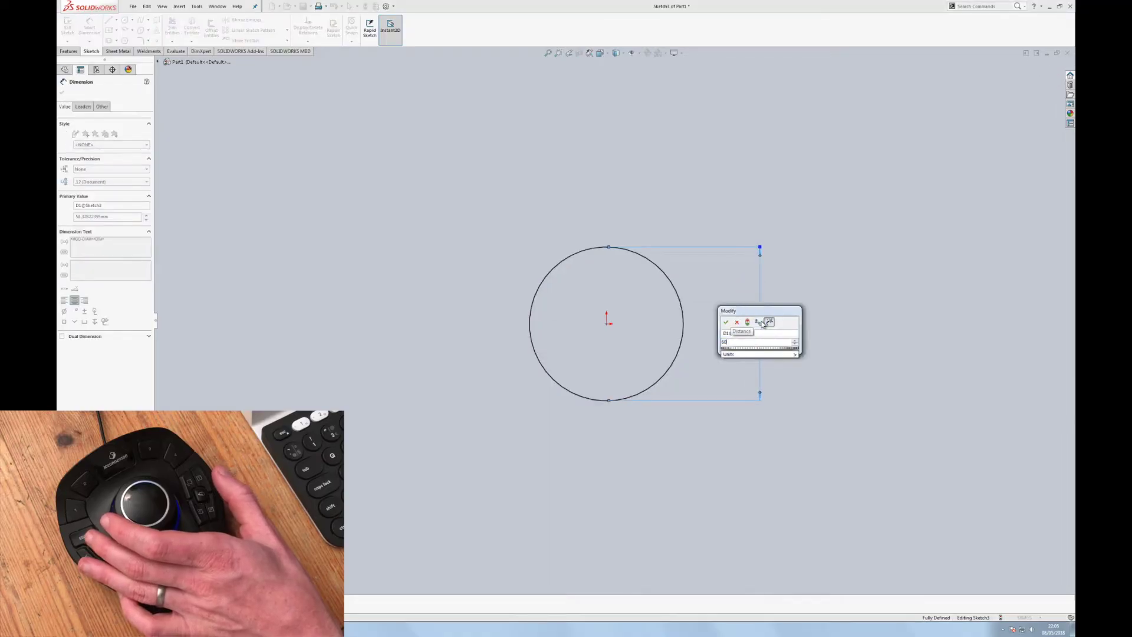
key(Return)
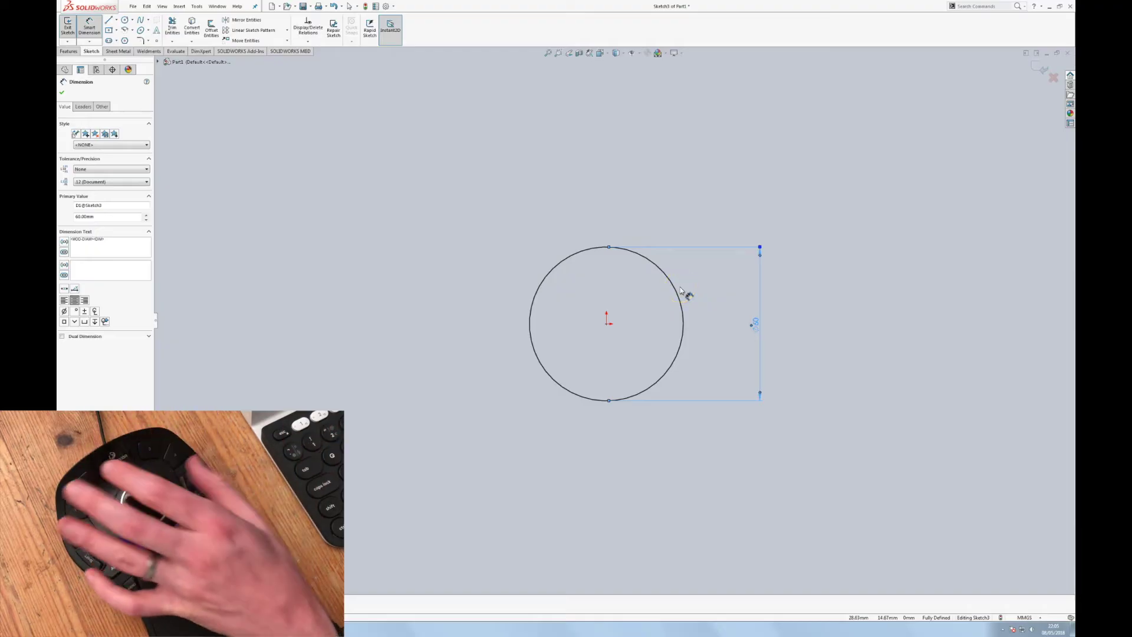
click(565, 215)
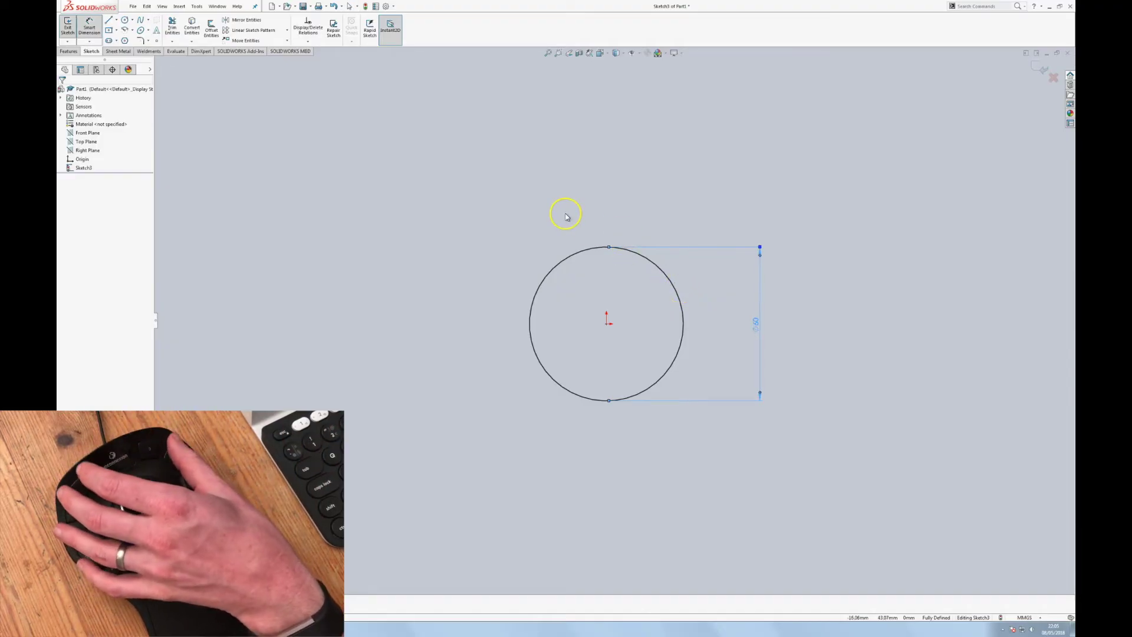
Deselect the 60 mm circle and call up the sketch shortcut toolbar
click(586, 250)
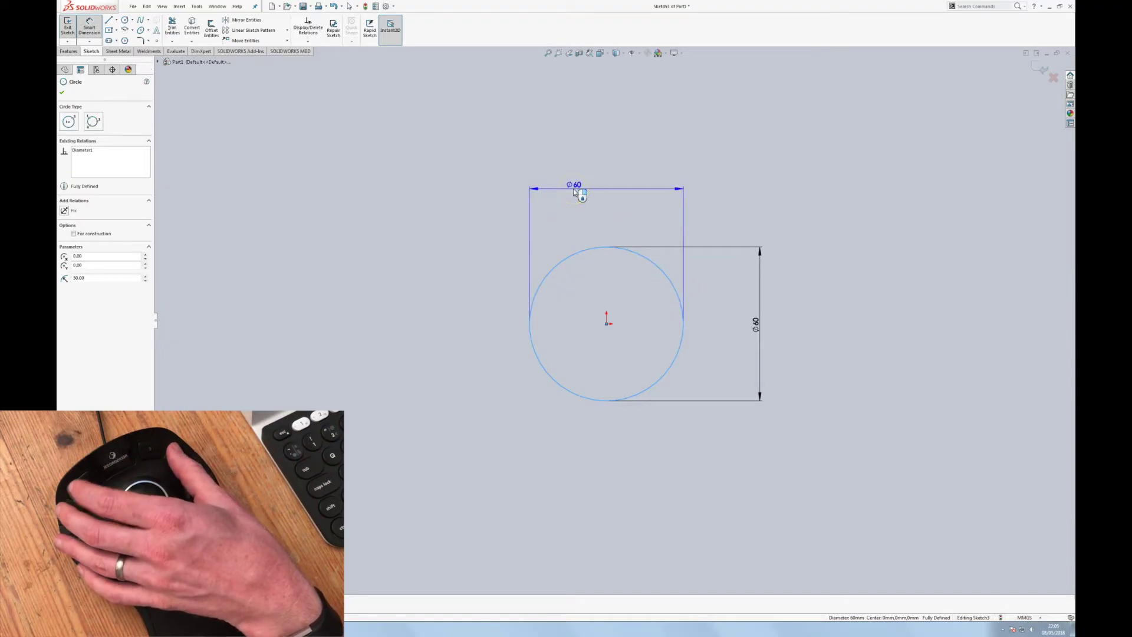
key(Escape)
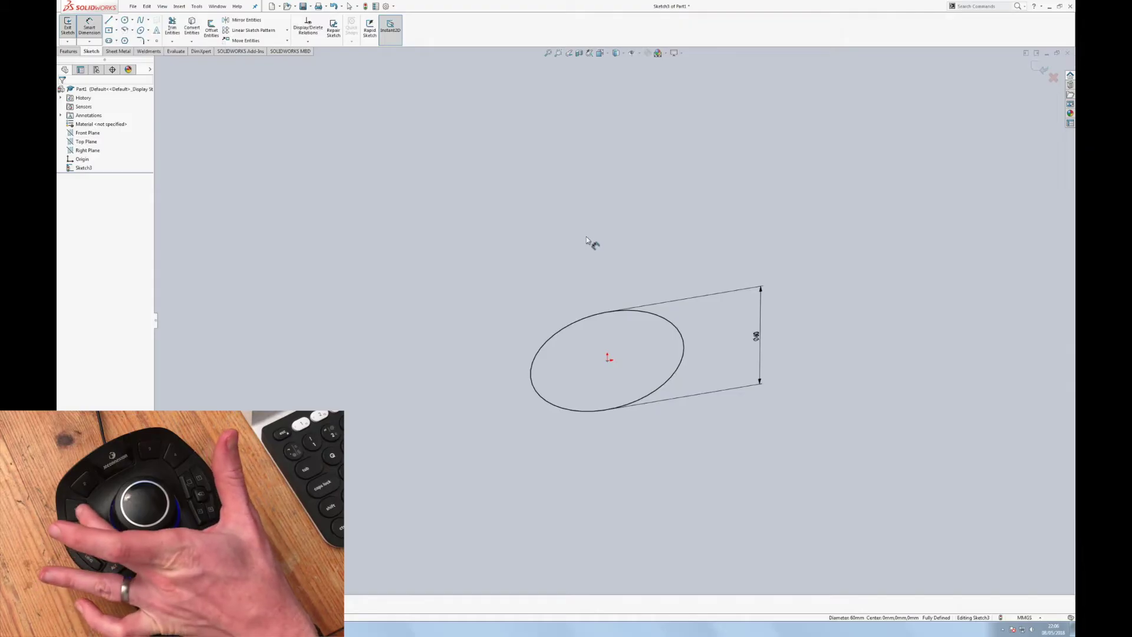
key(s)
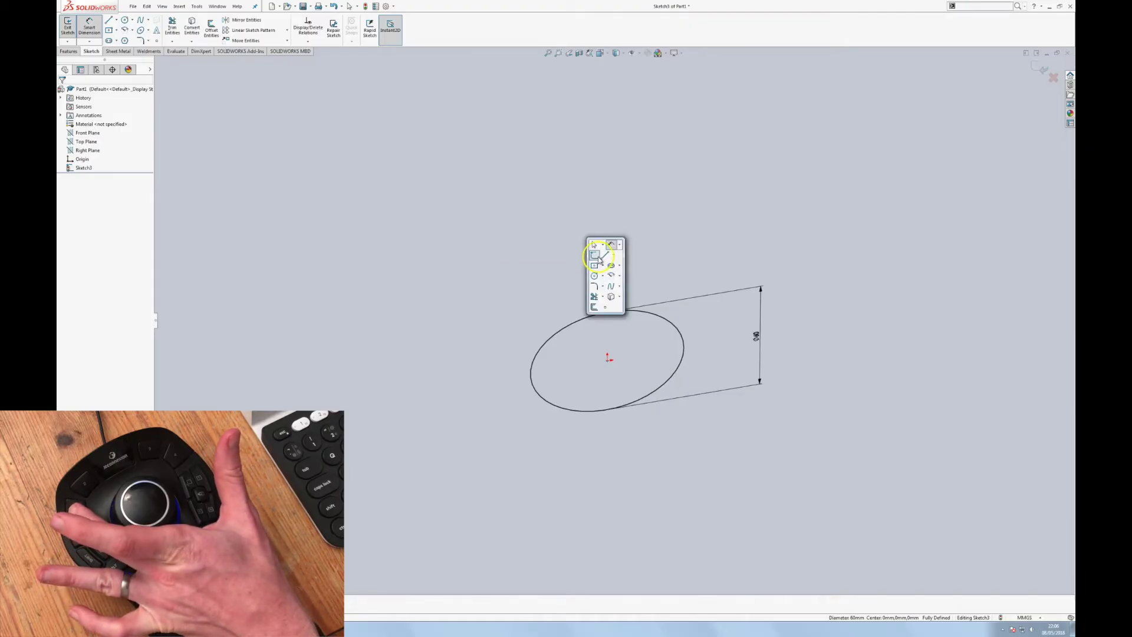
Draw a concentric inner circle at the origin and set its diameter to 40 mm
click(595, 275)
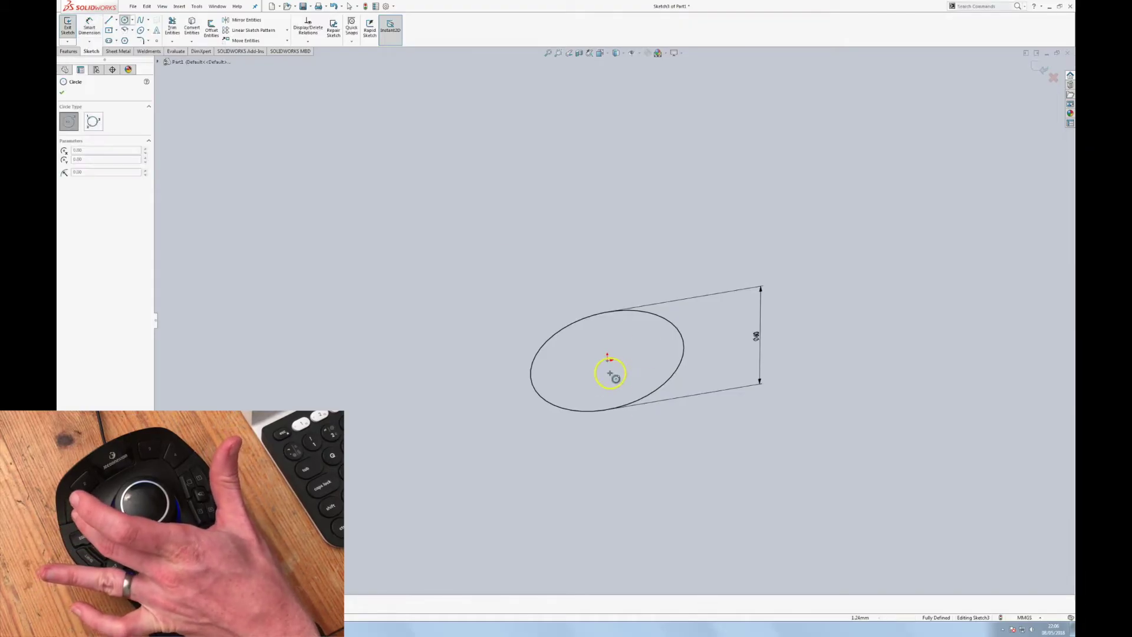
click(607, 361)
click(649, 351)
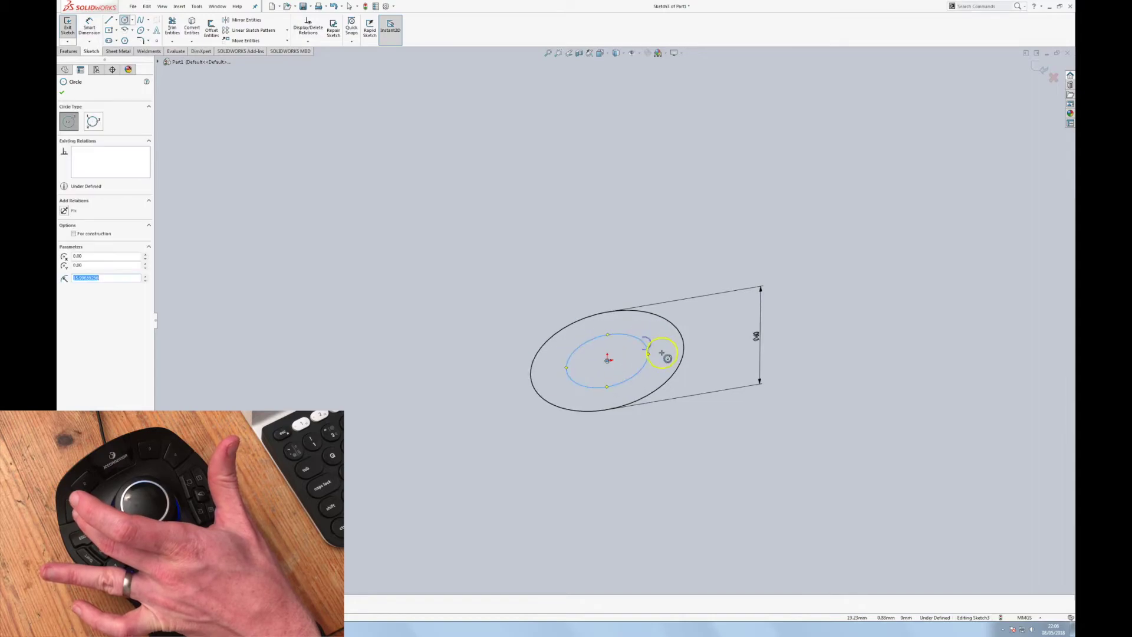
key(d)
click(637, 342)
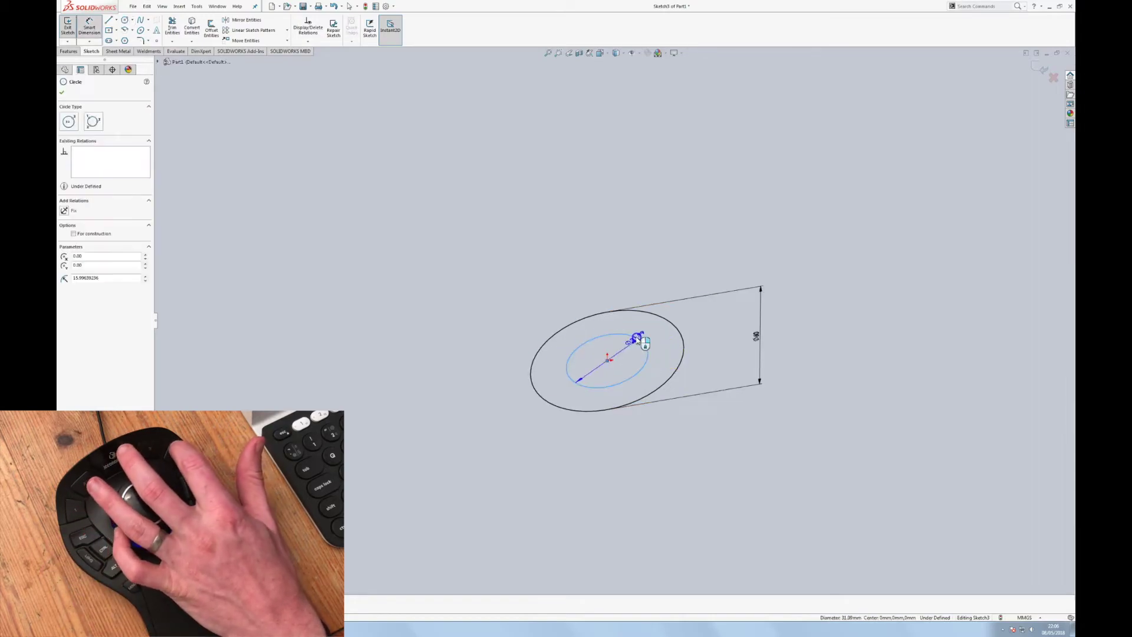
click(495, 277)
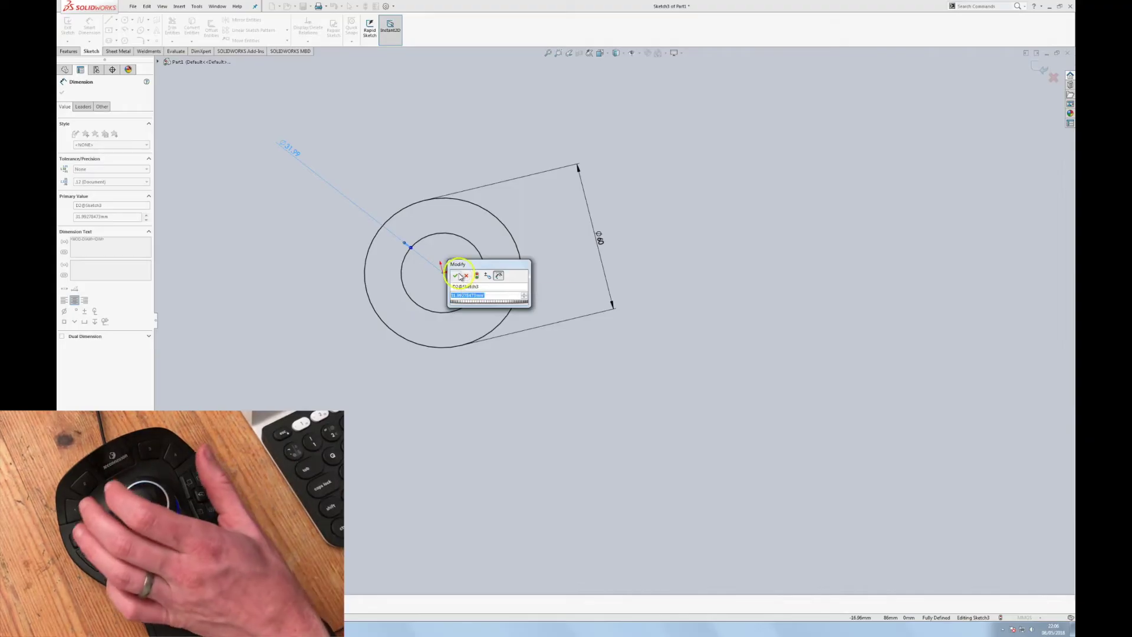
click(456, 276)
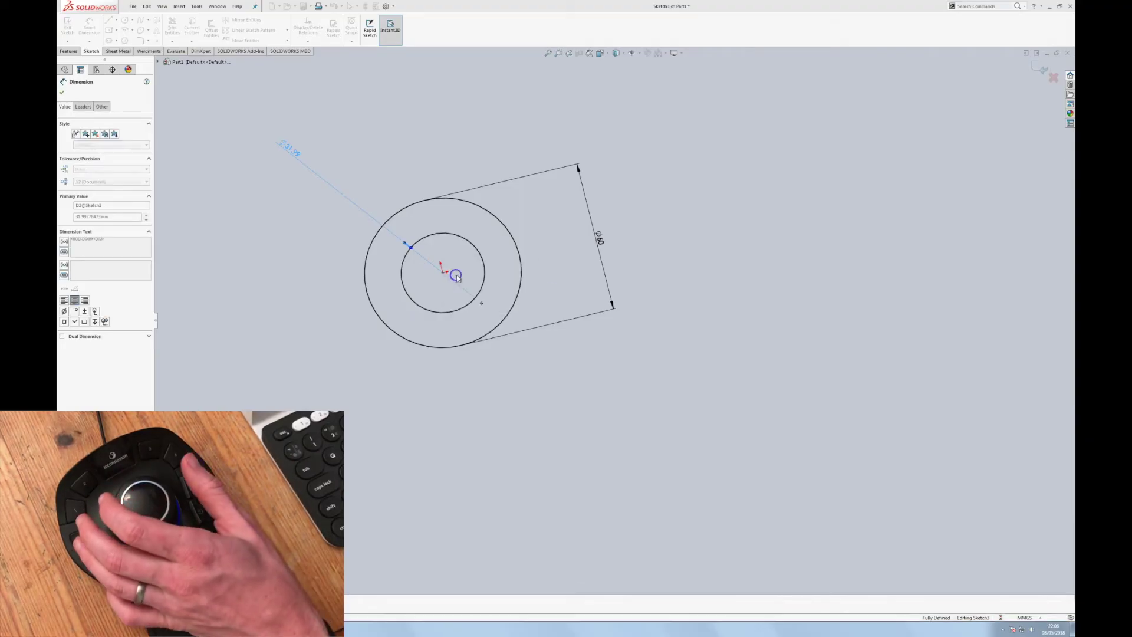
double_click(296, 154)
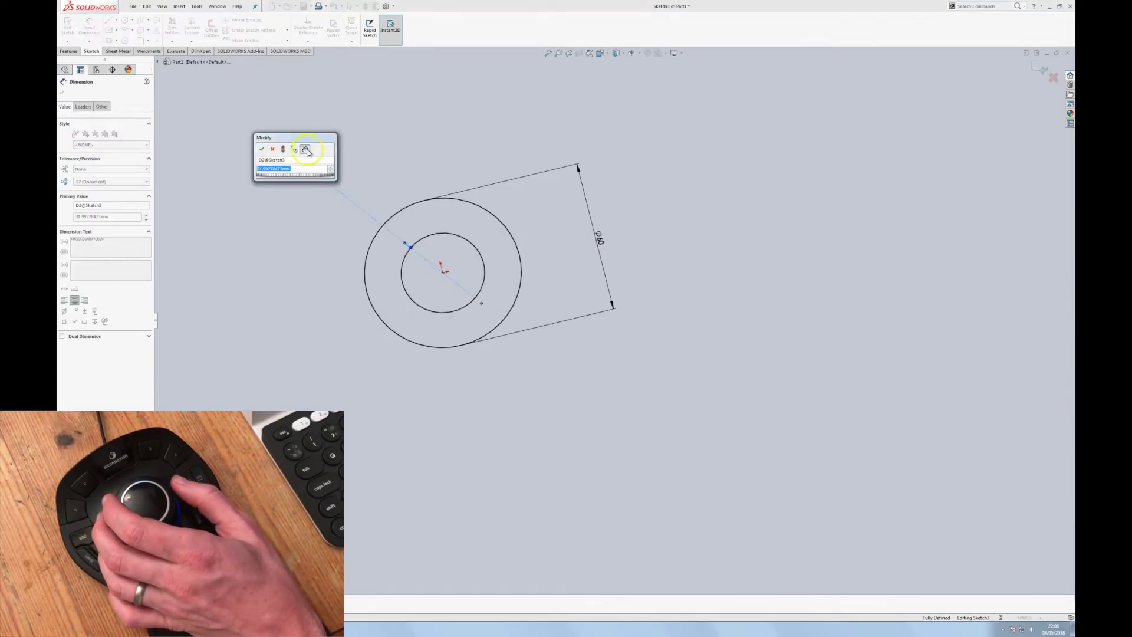
text(40)
key(Return)
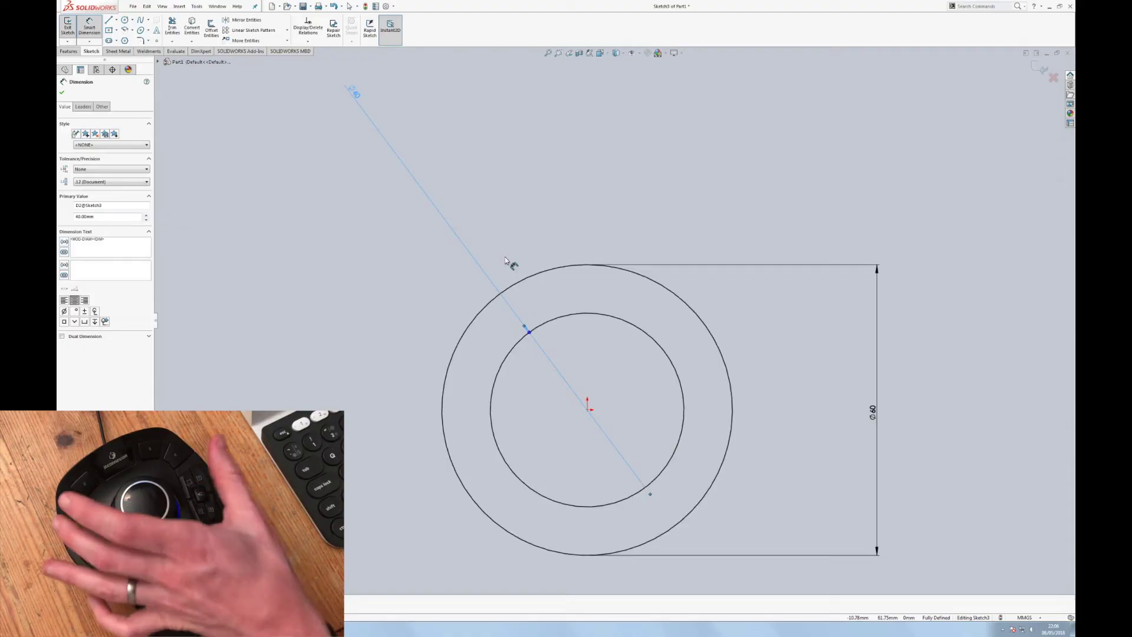
Draw a vertical construction line from the origin up to the outer circle's top
key(l)
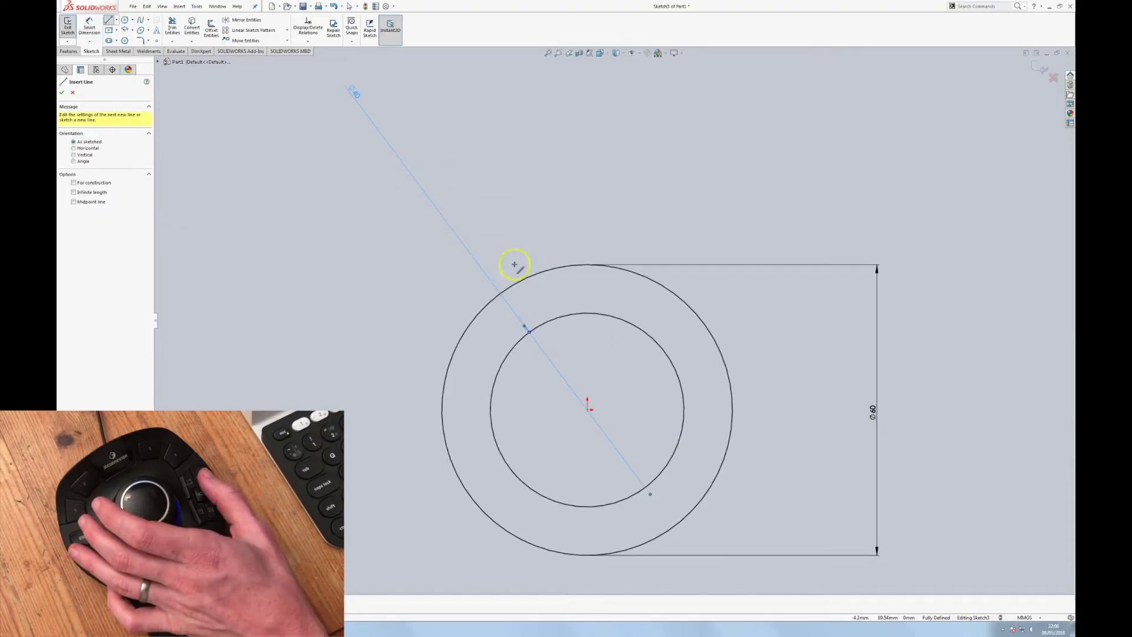
click(588, 410)
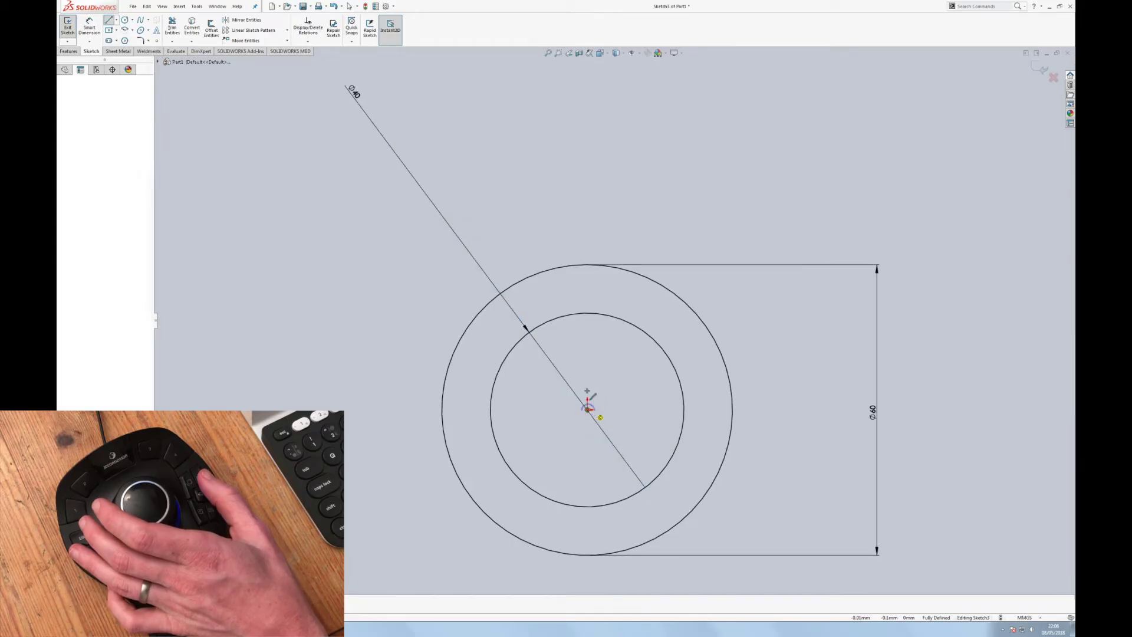
click(588, 265)
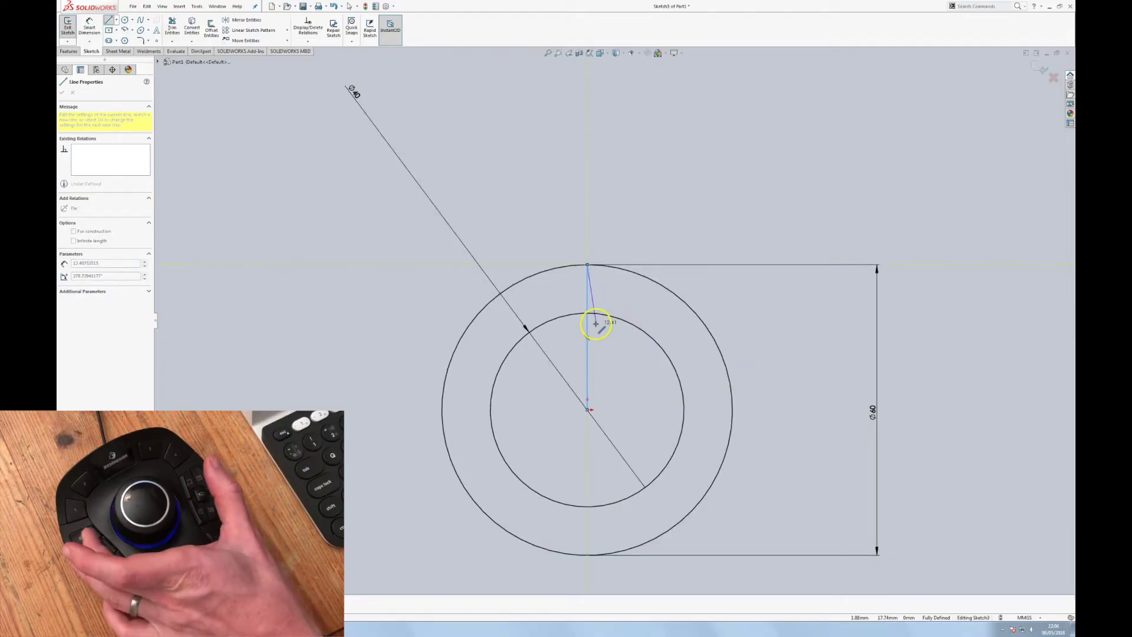
key(Escape)
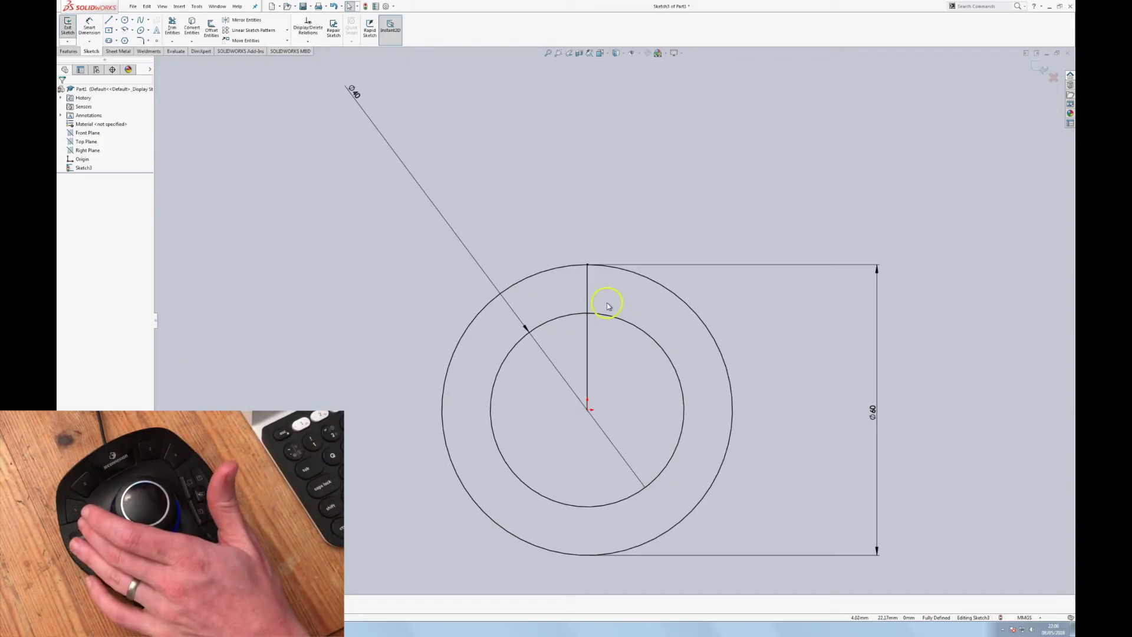
click(587, 298)
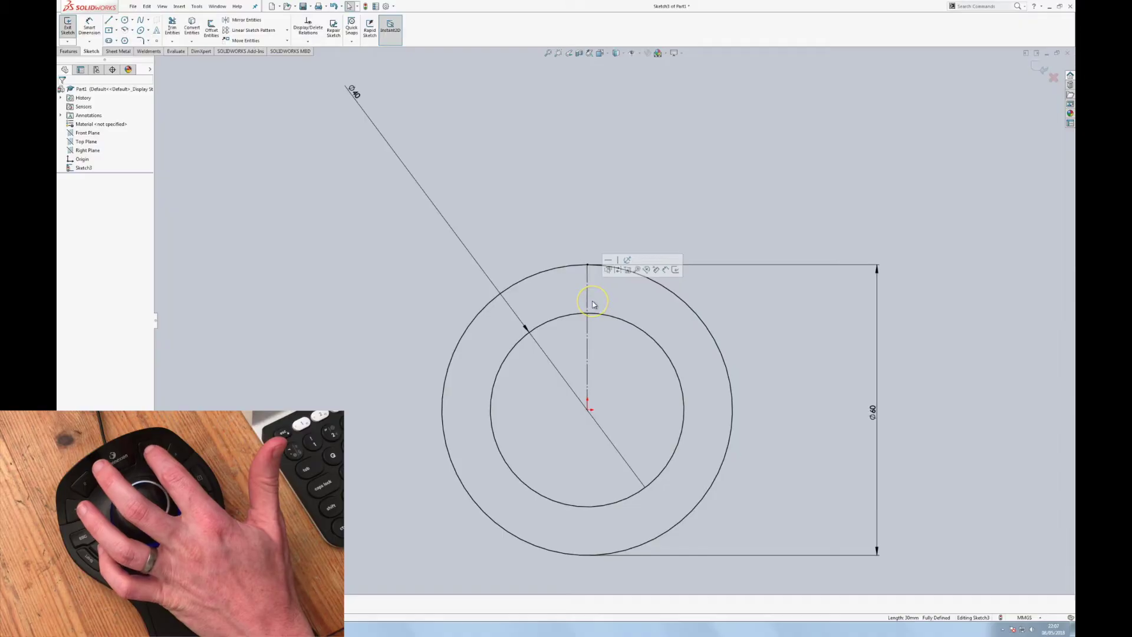
click(501, 161)
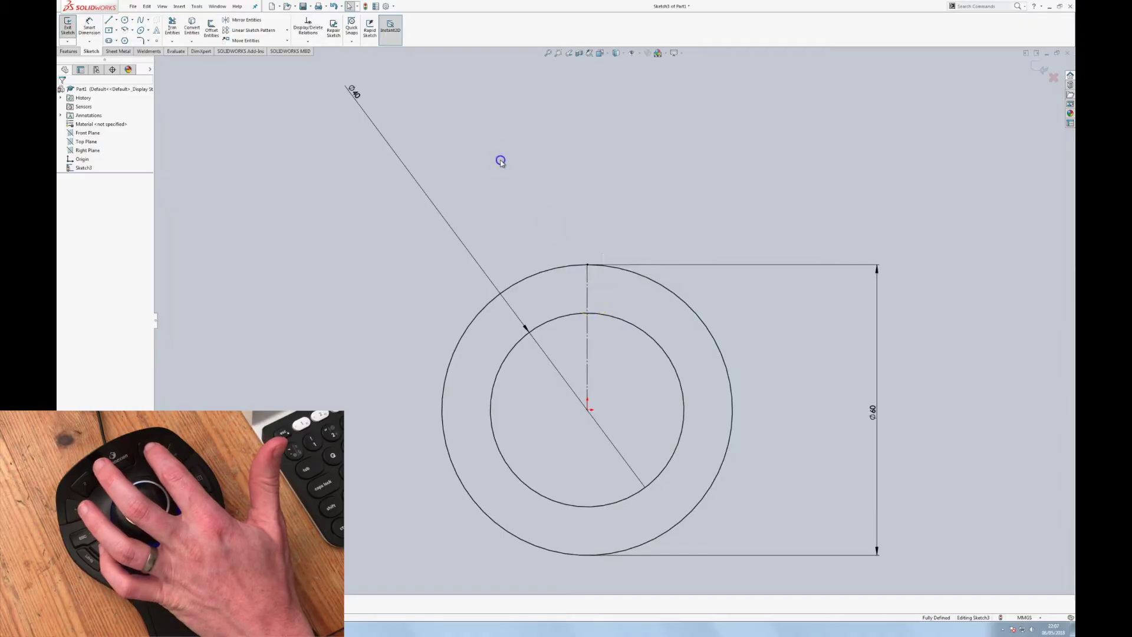
click(588, 293)
right_click(587, 293)
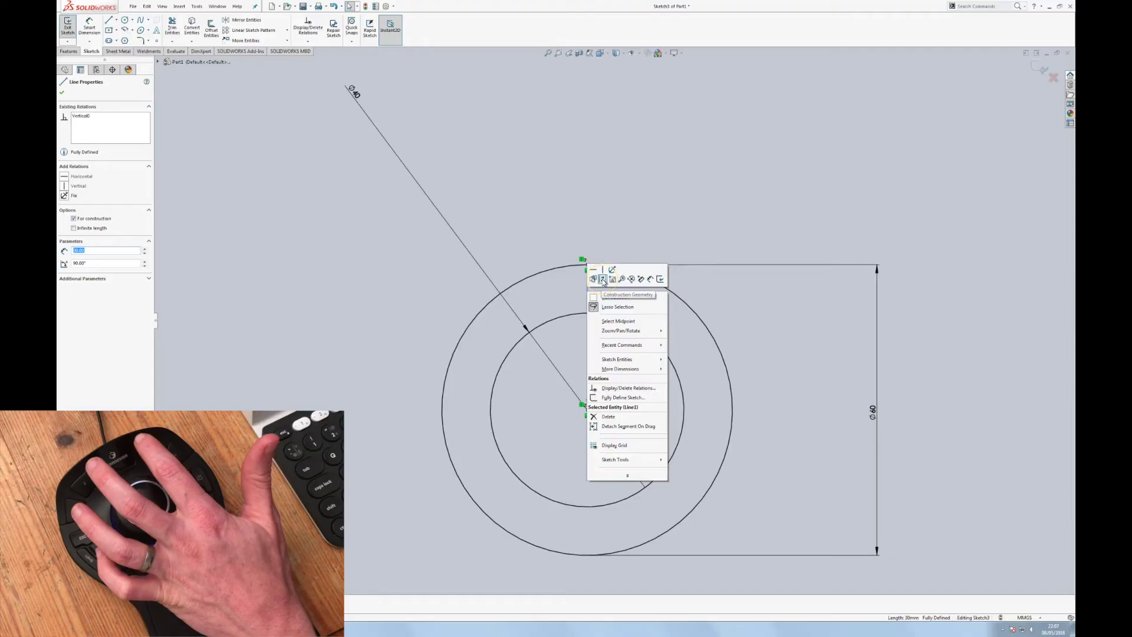
click(543, 252)
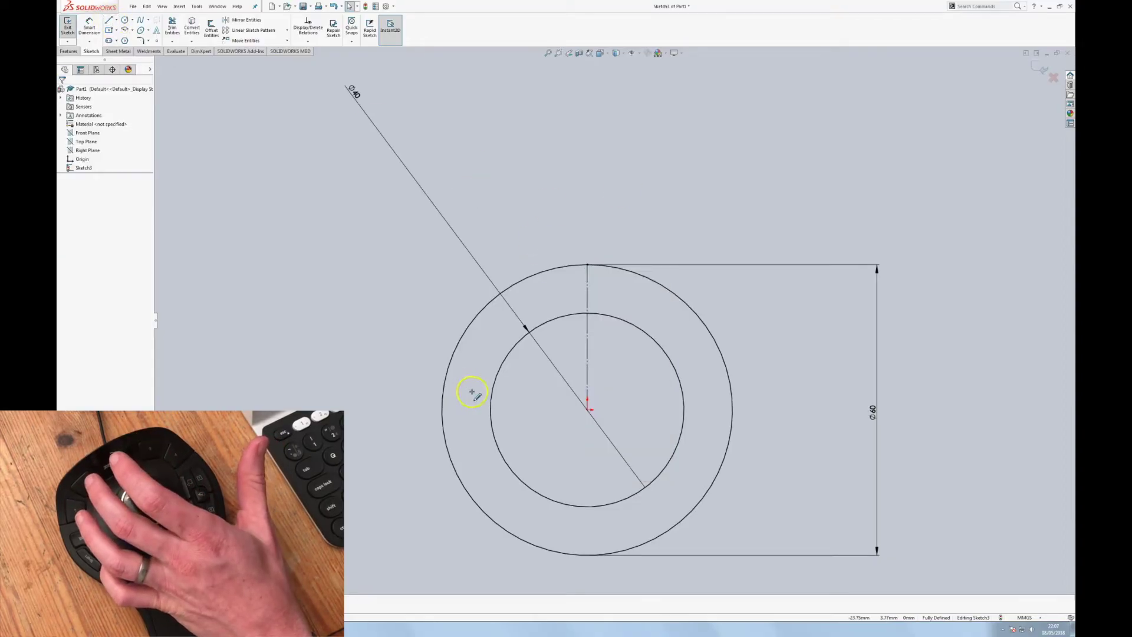
click(108, 21)
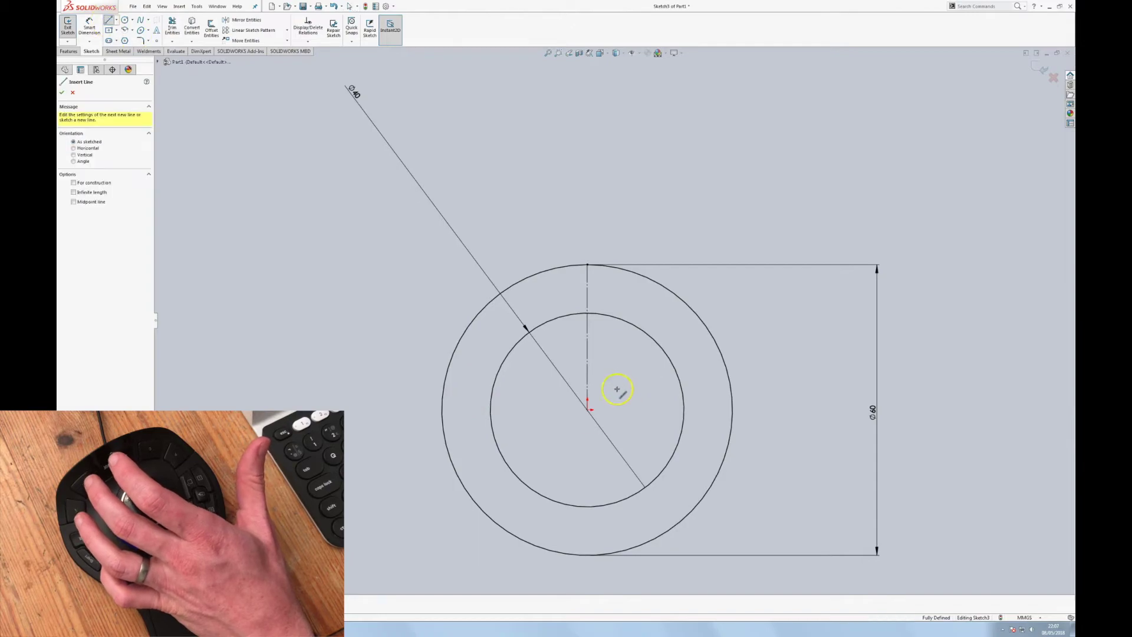
click(587, 408)
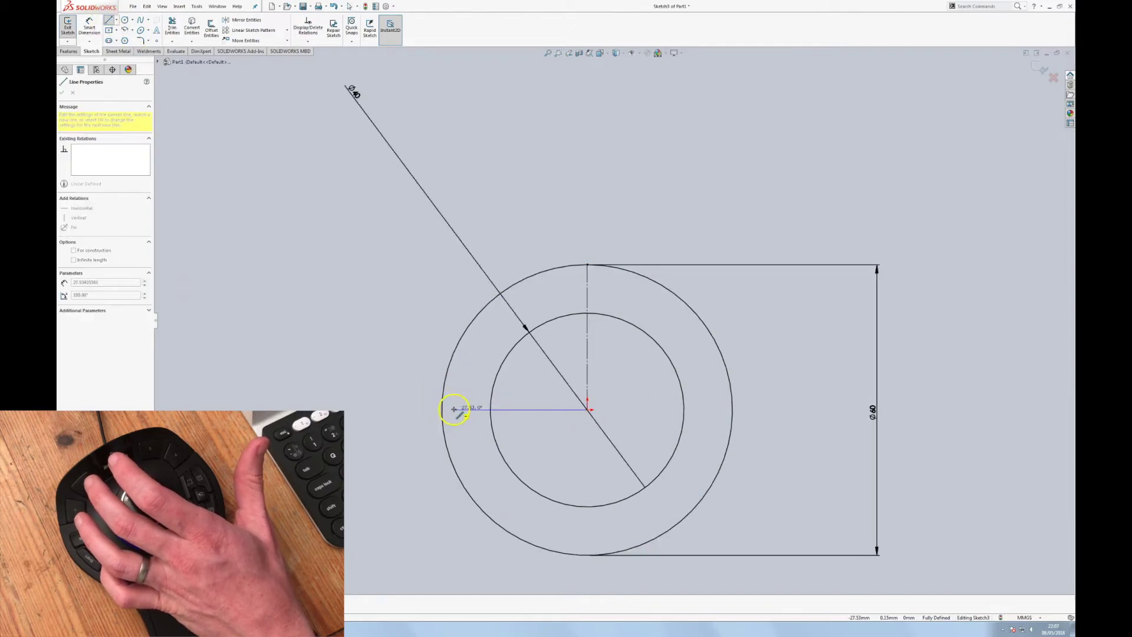
click(454, 409)
key(Escape)
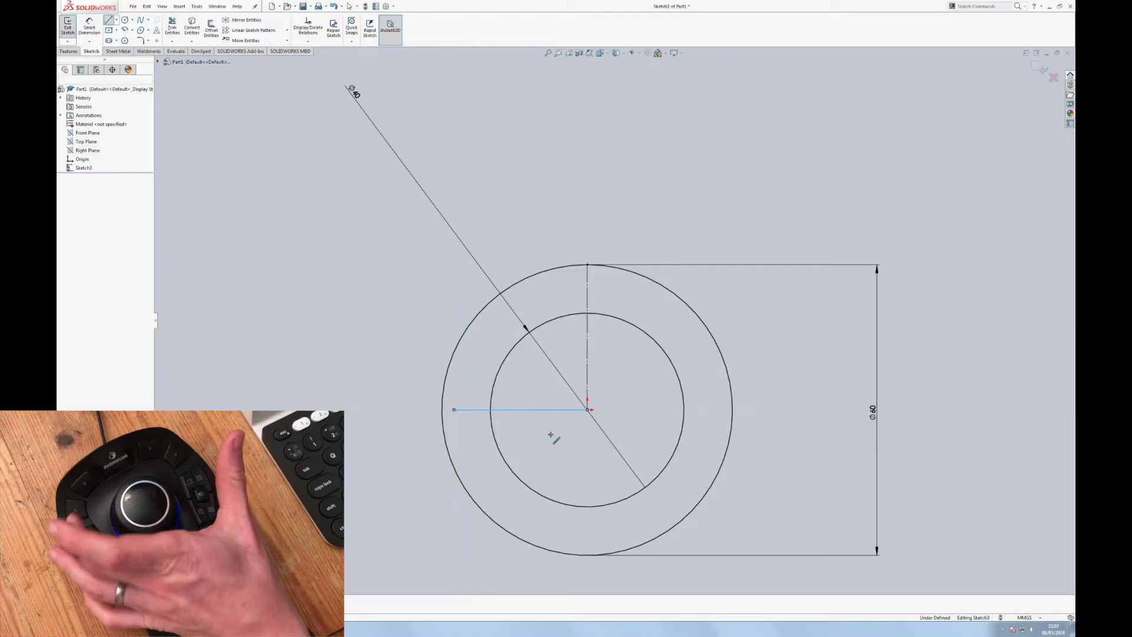
click(552, 410)
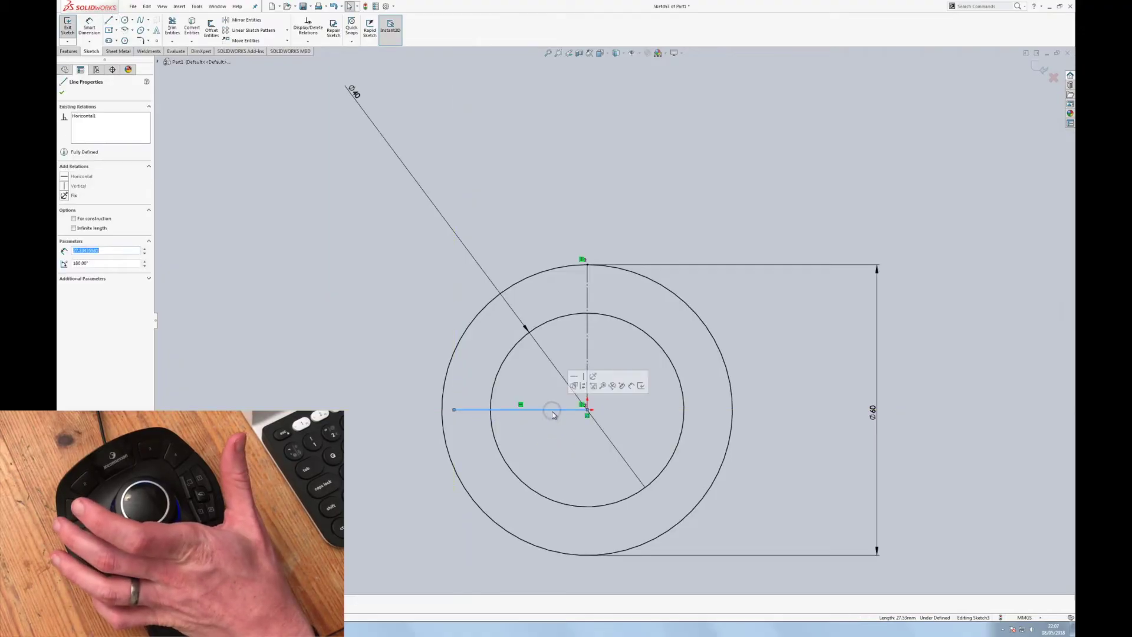
click(73, 219)
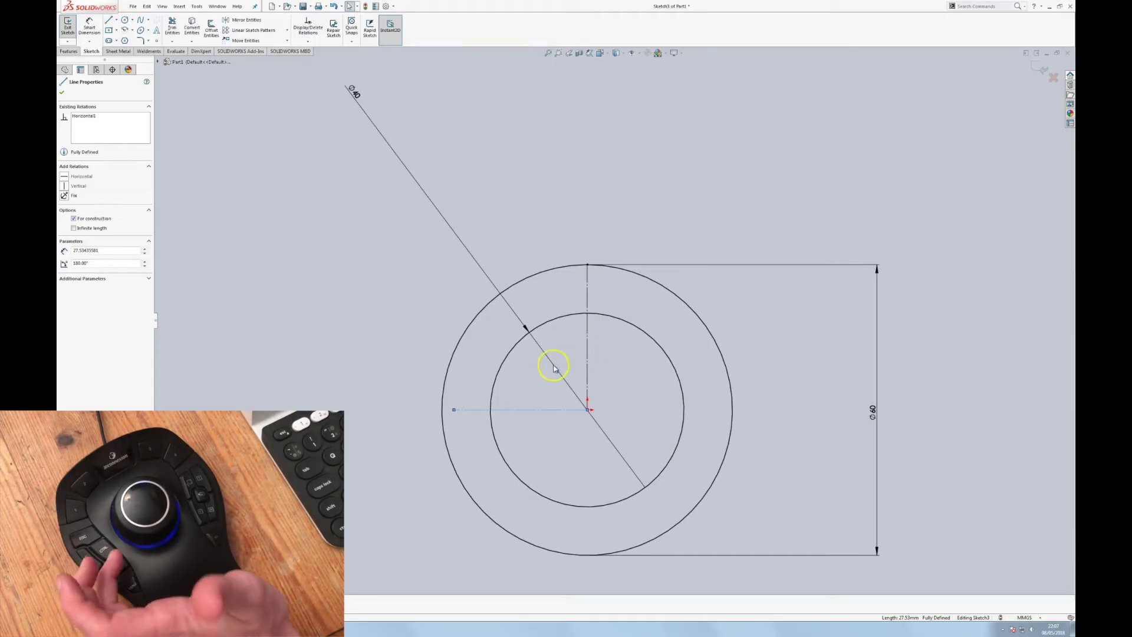
click(548, 410)
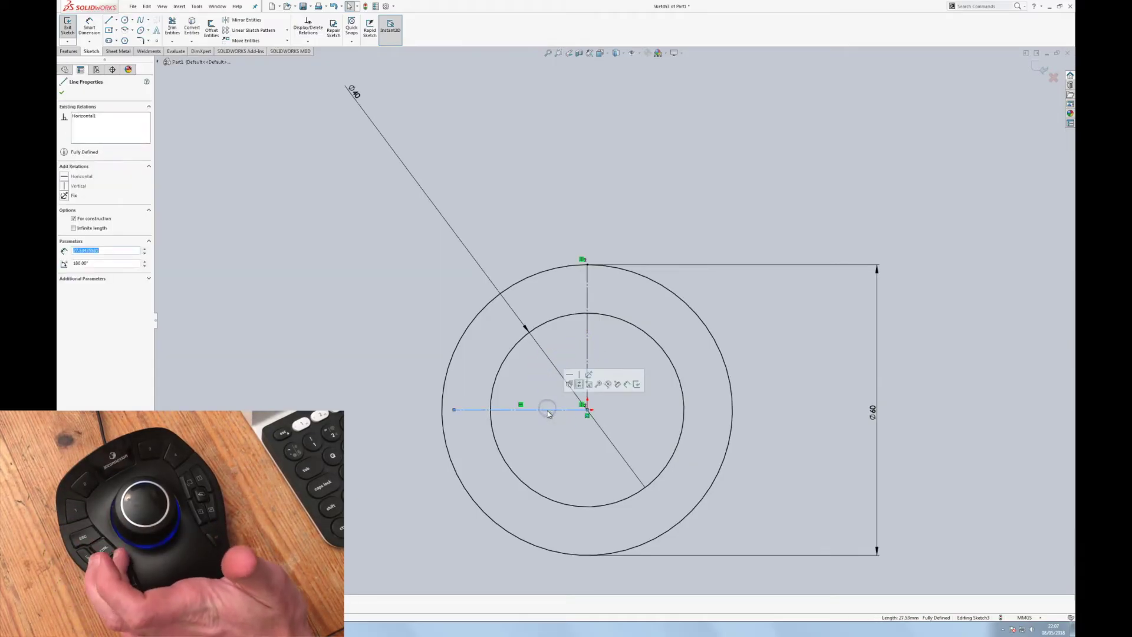
key(Delete)
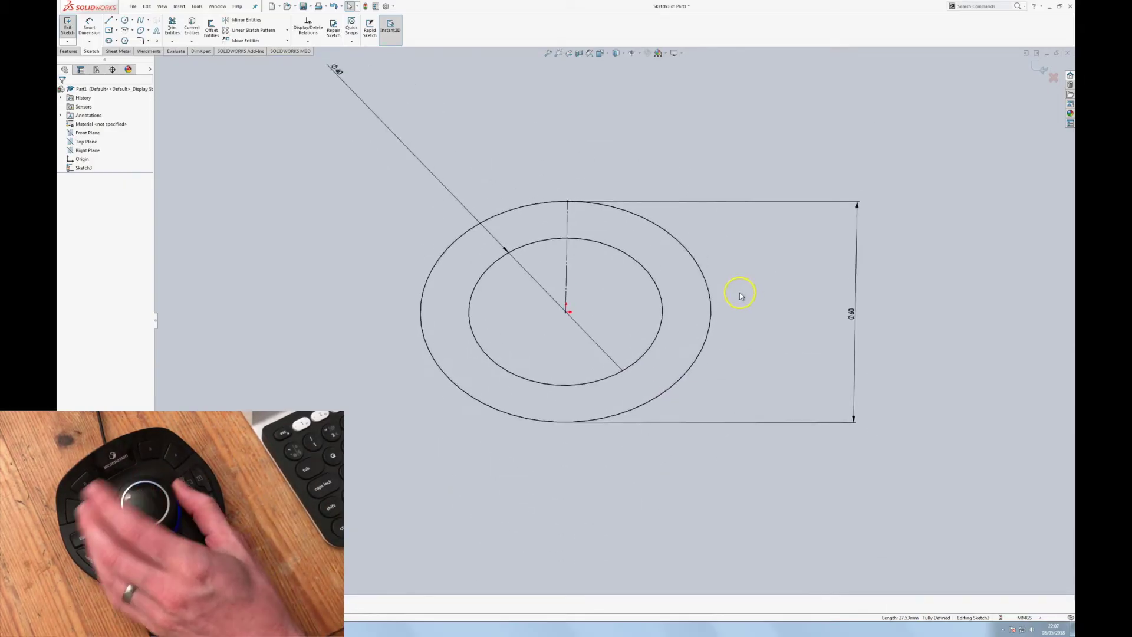
Exit the sketch and extrude the ring 60 mm into the Boss-Extrude1 tube
click(1039, 74)
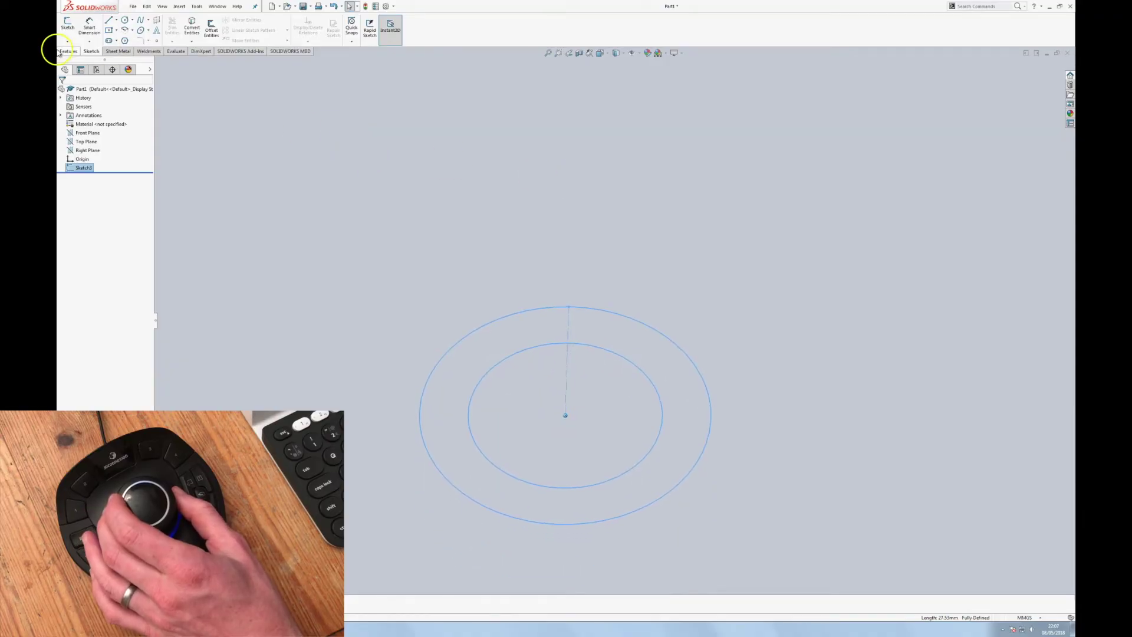
key(s)
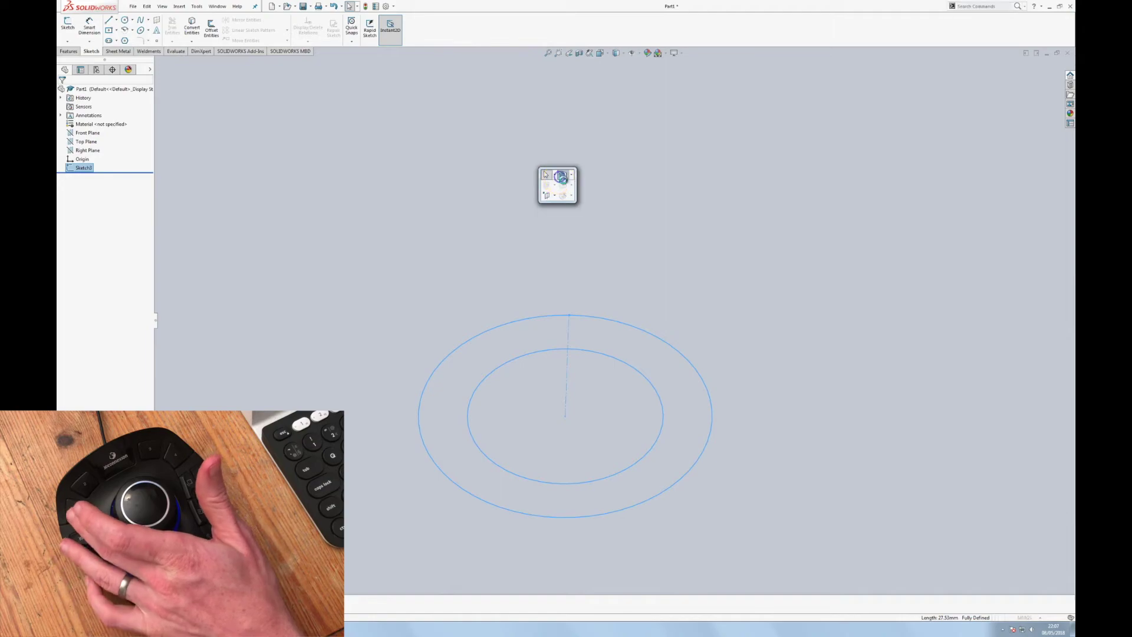
click(560, 177)
drag(567, 387, 571, 183)
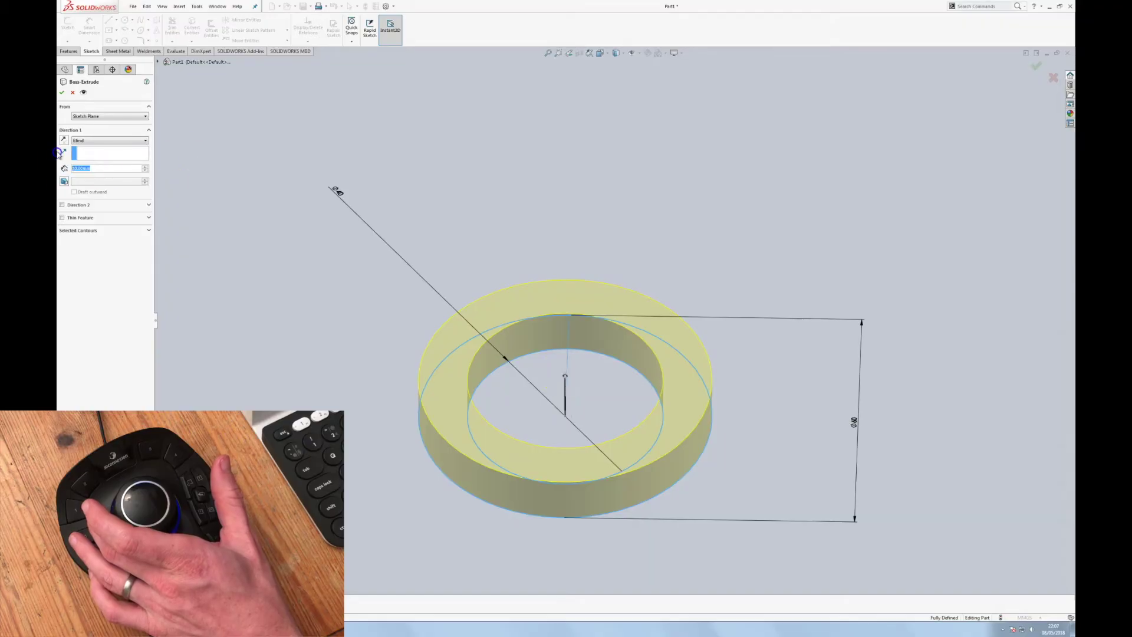
text(60)
key(Return)
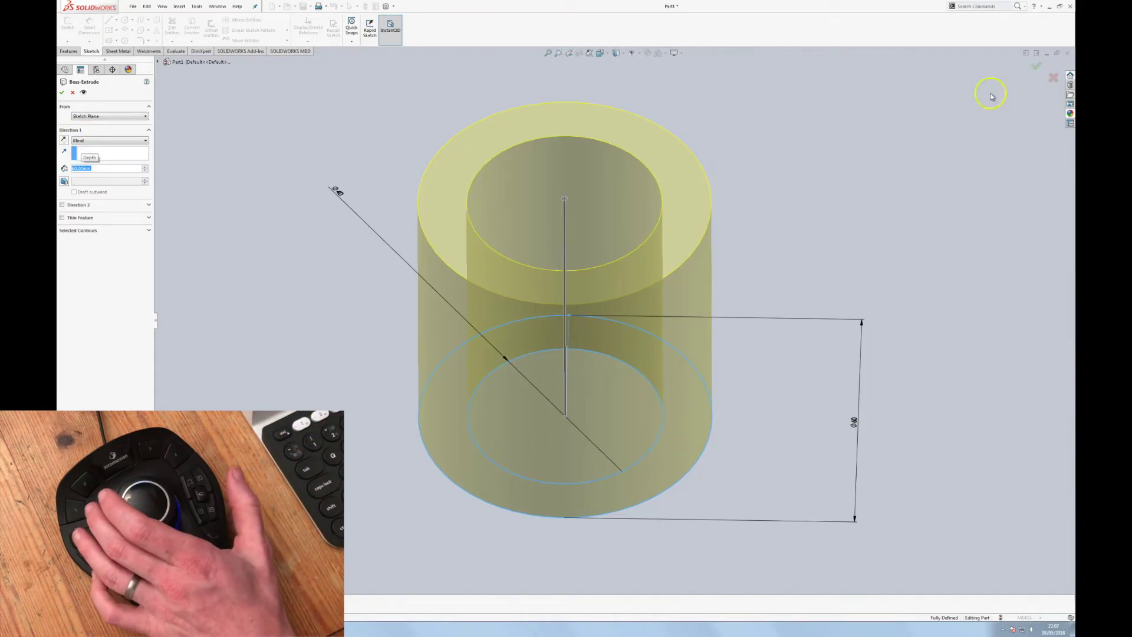
click(1040, 68)
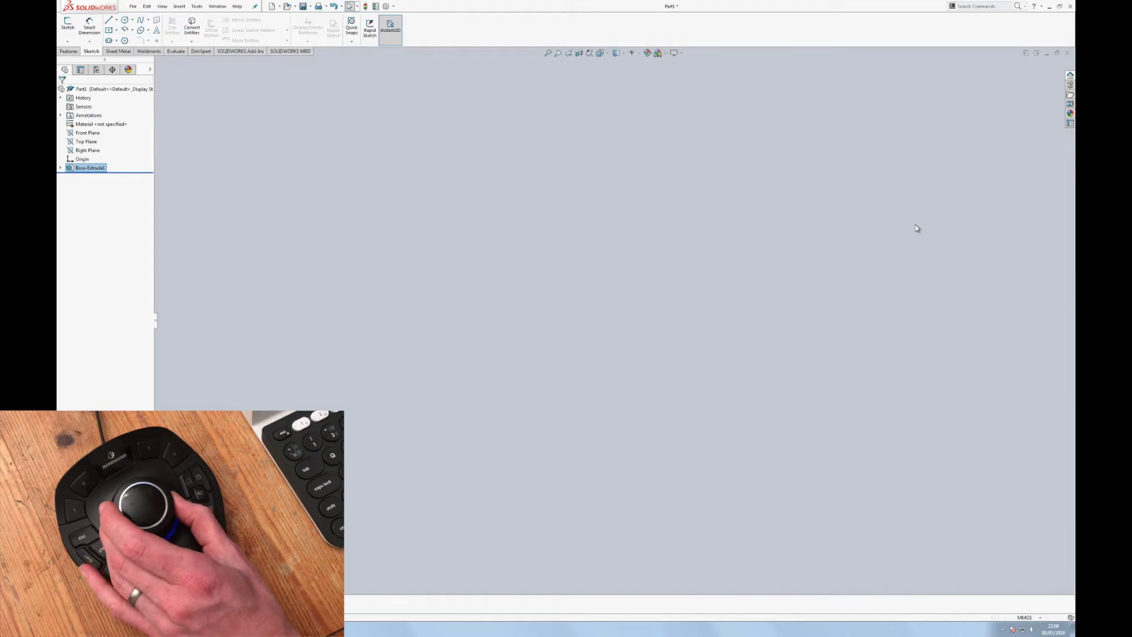
click(915, 229)
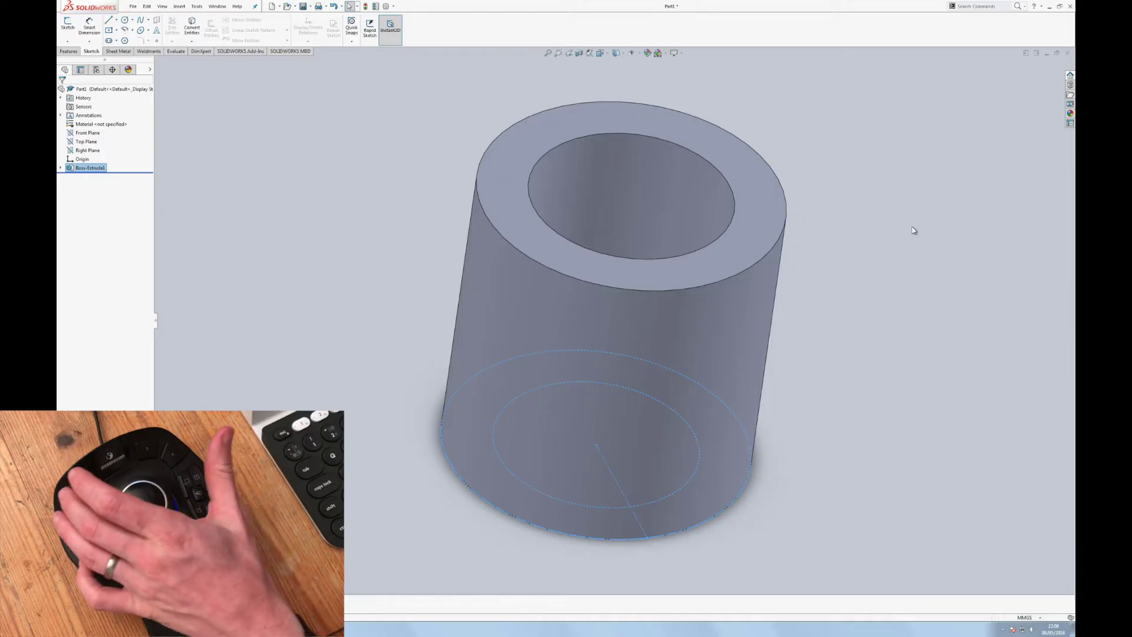
click(894, 228)
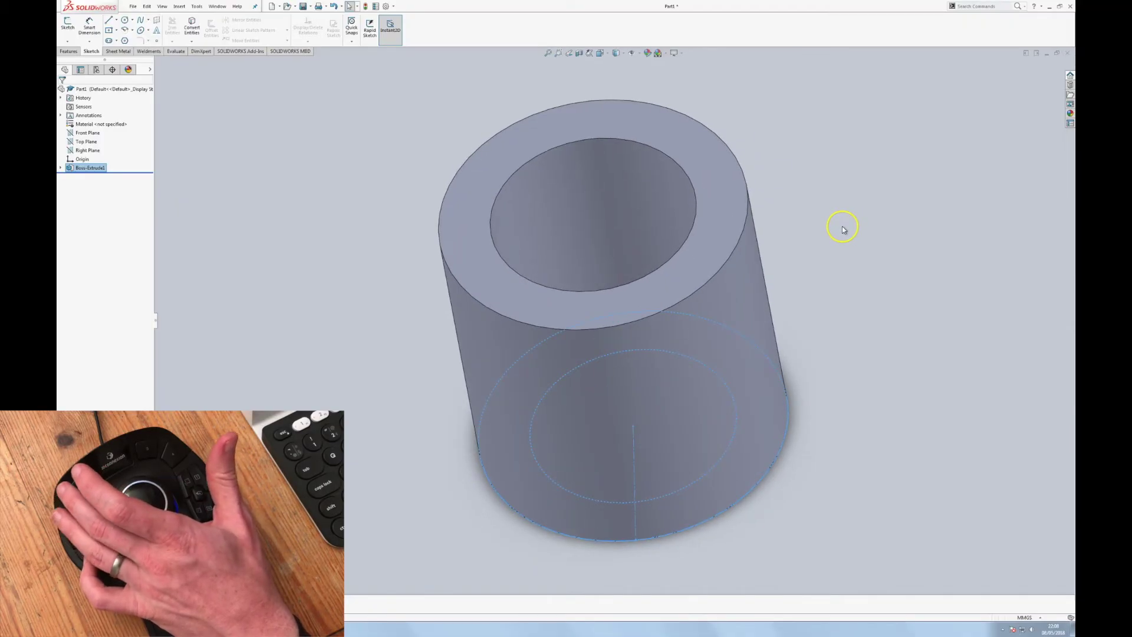
Measure between the tube's inner and outer cylindrical faces, confirming a 10 mm wall
click(173, 51)
click(90, 27)
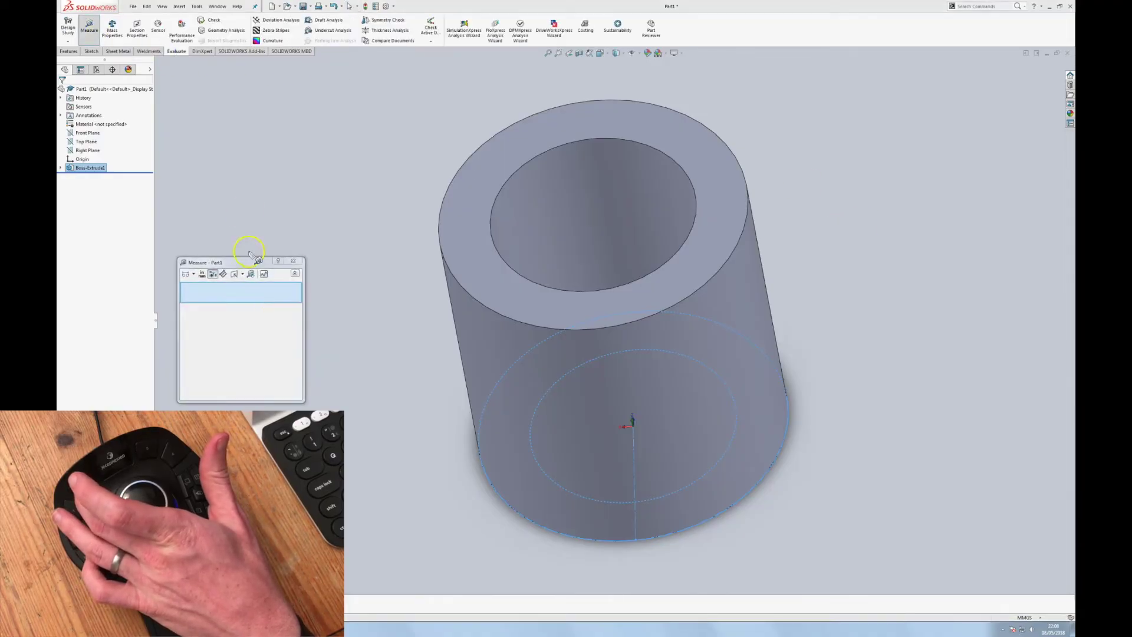
click(293, 261)
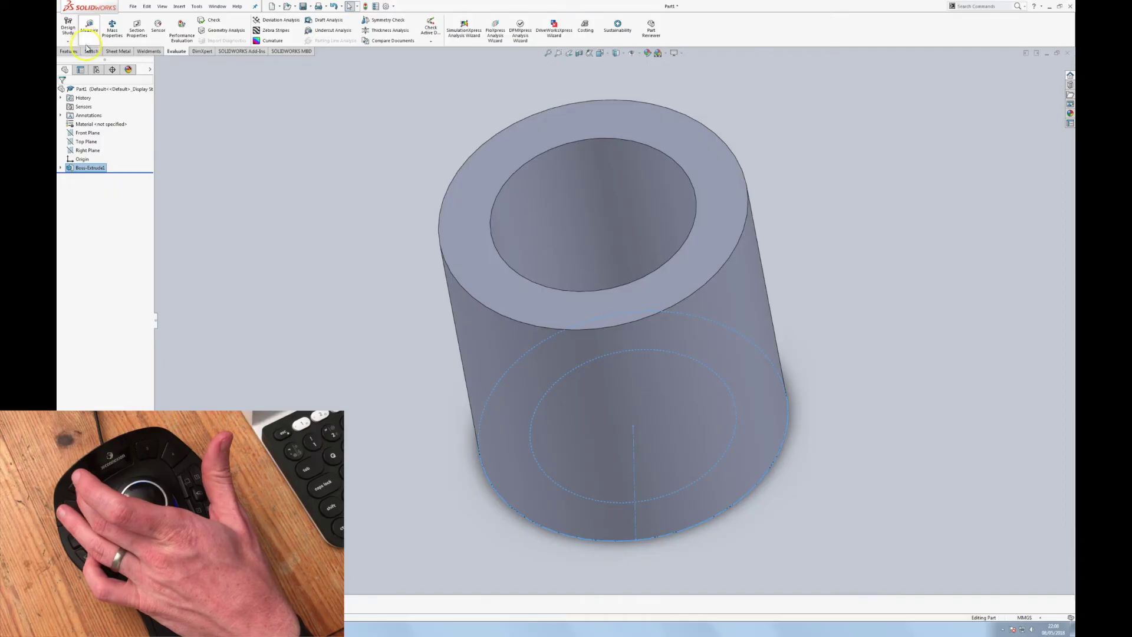
click(68, 51)
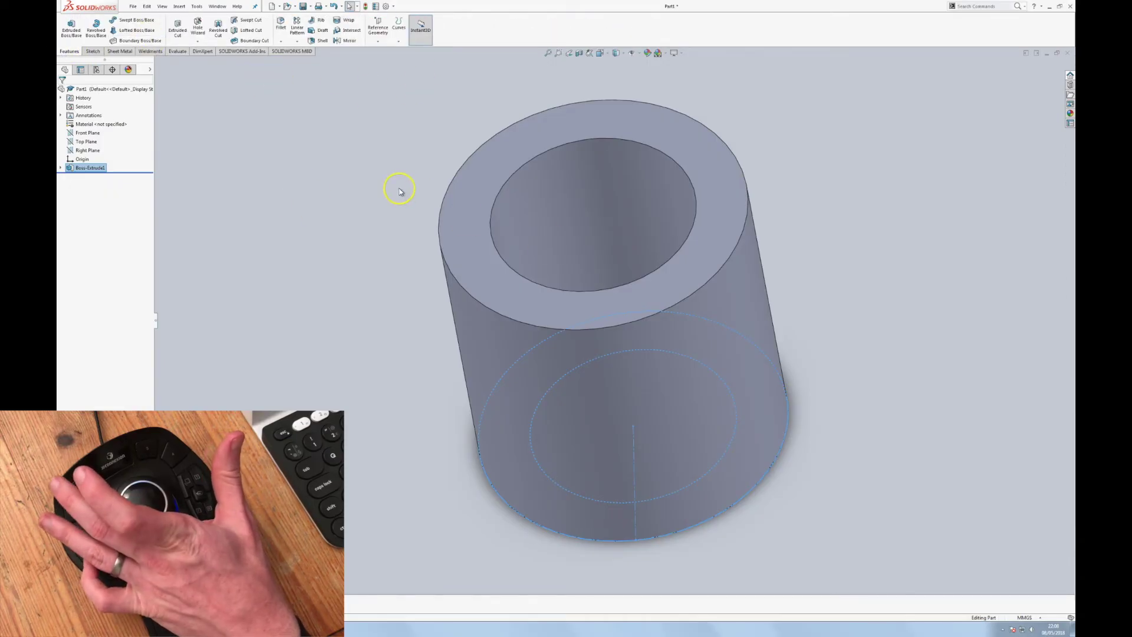
key(m)
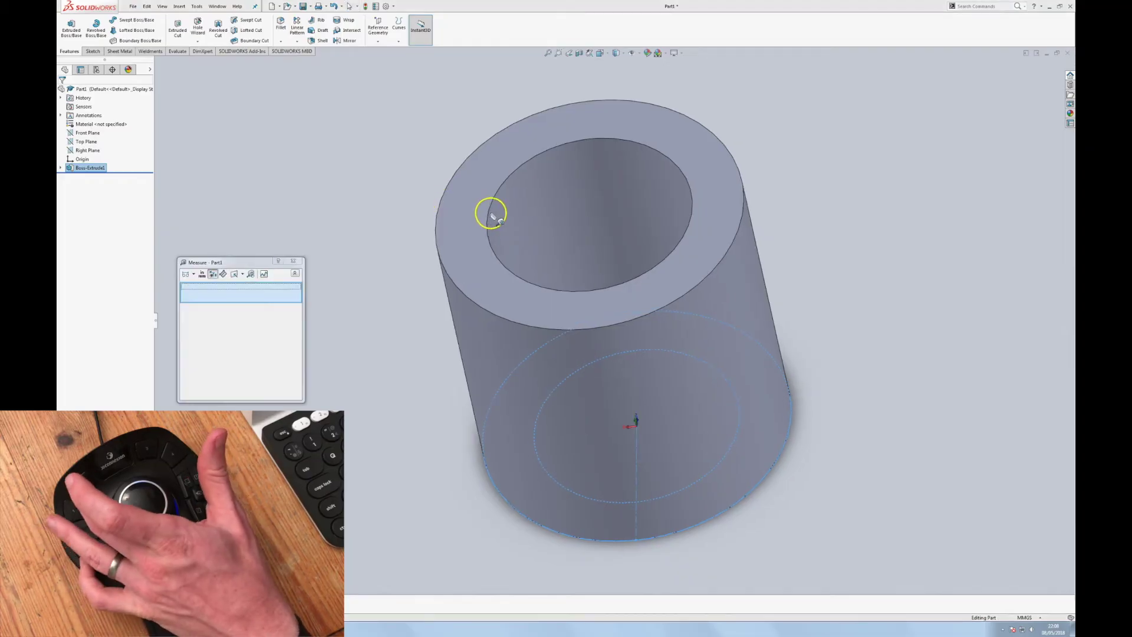
click(508, 207)
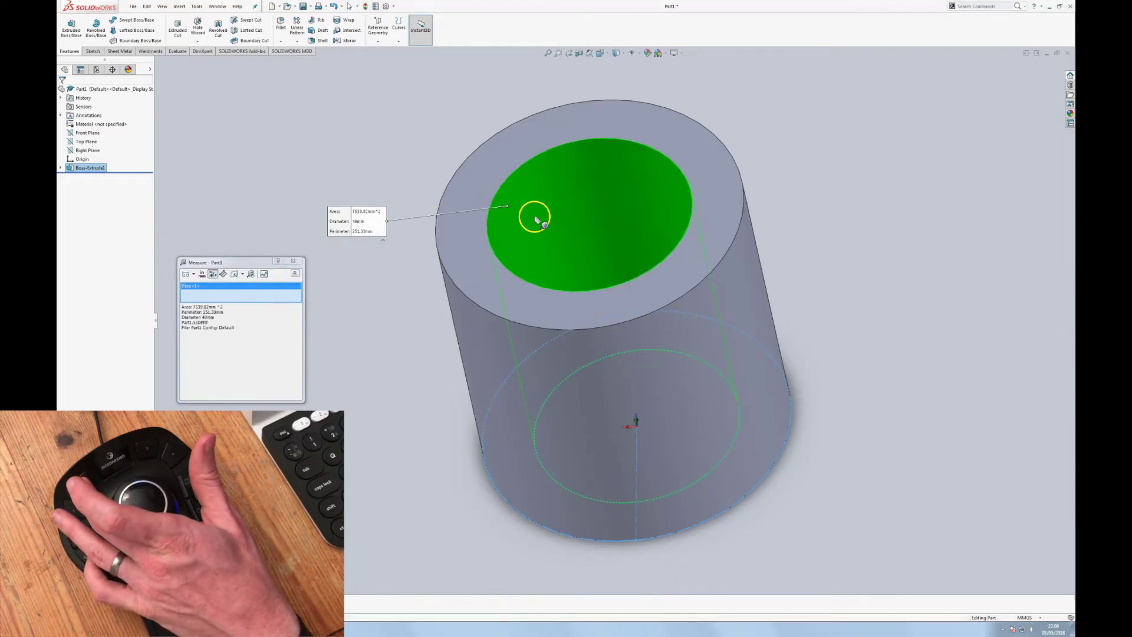
click(477, 341)
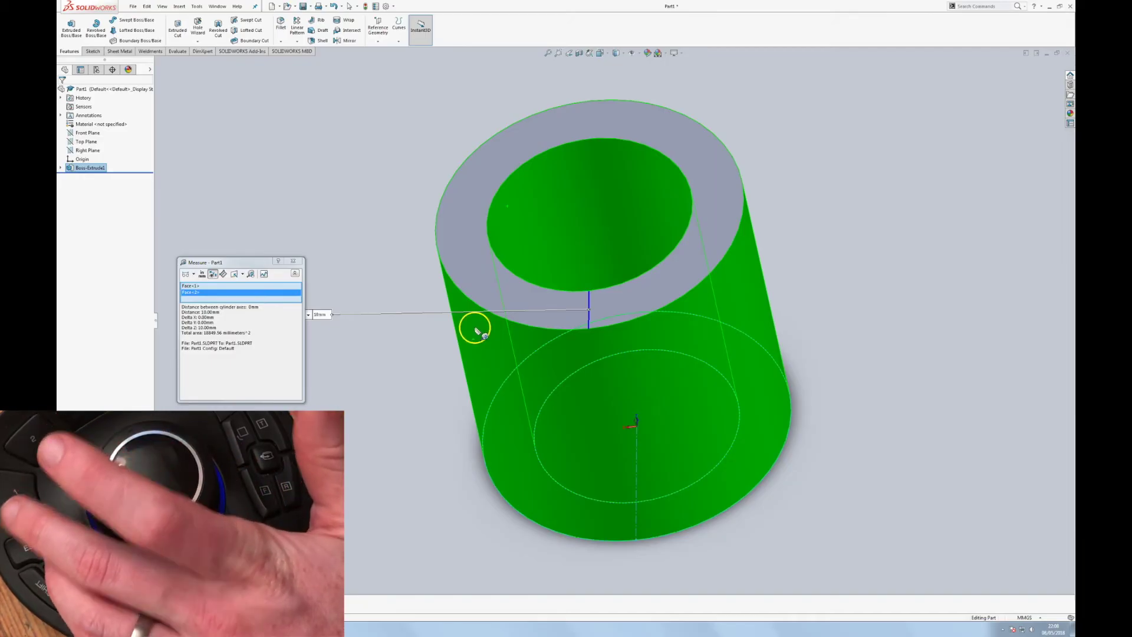
key(Escape)
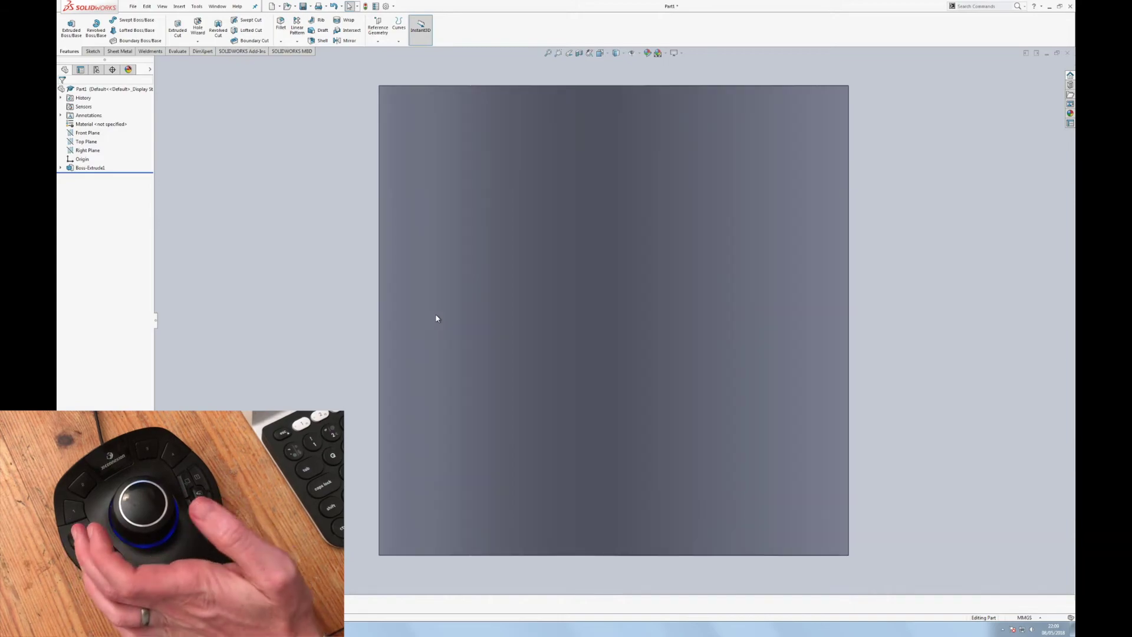
Redefine the Front standard view as the current orientation with Update Standard Views
key(space)
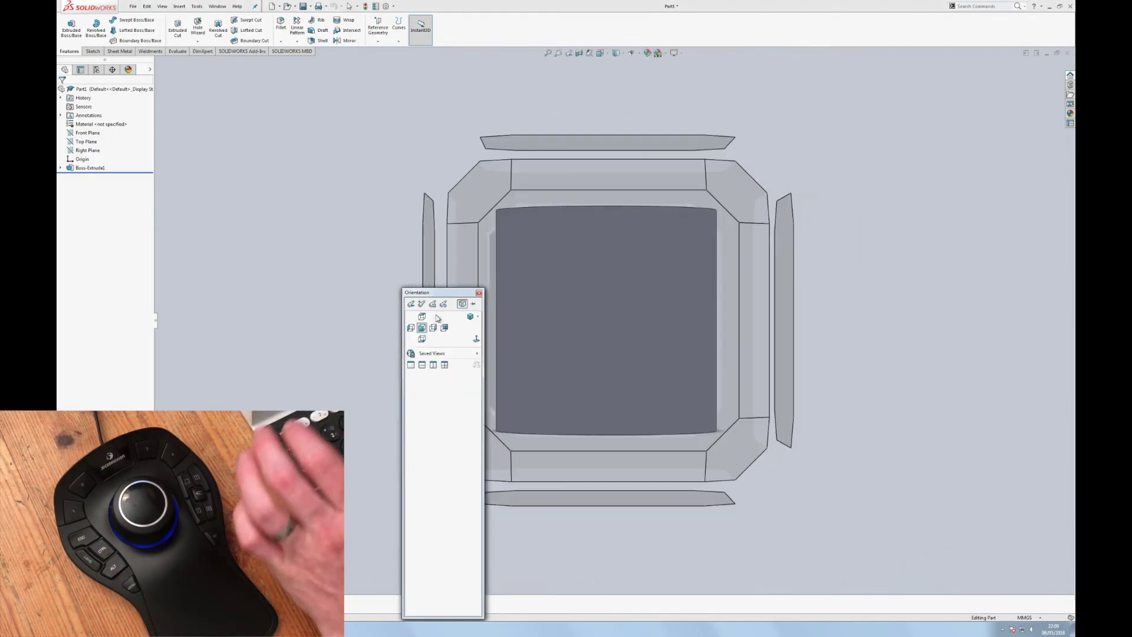
click(435, 329)
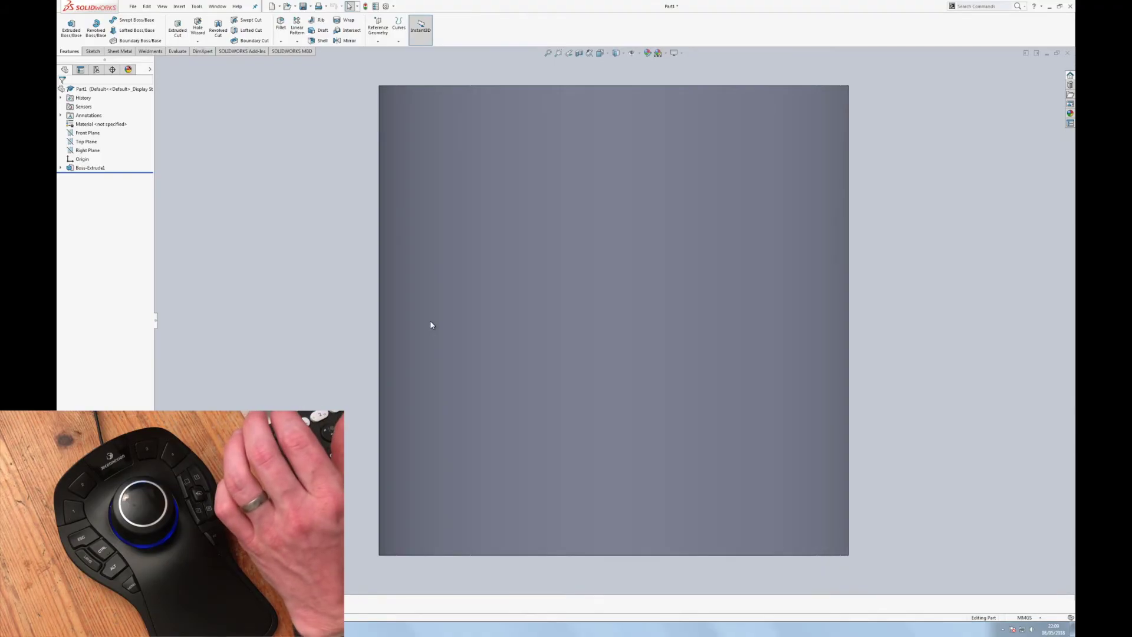
key(space)
key(f)
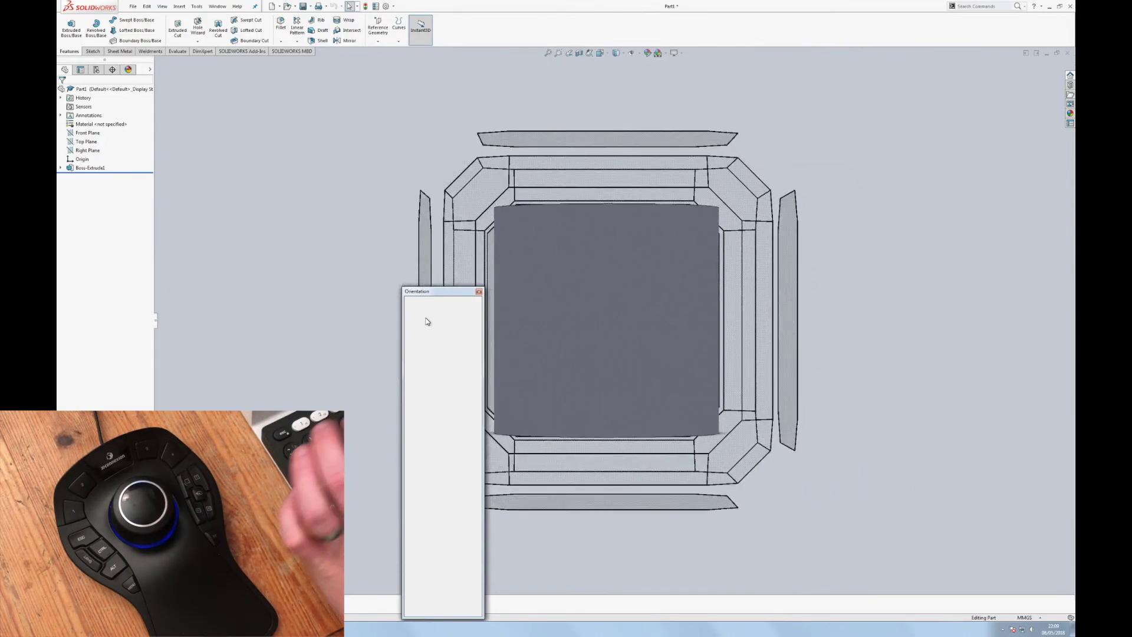
click(433, 304)
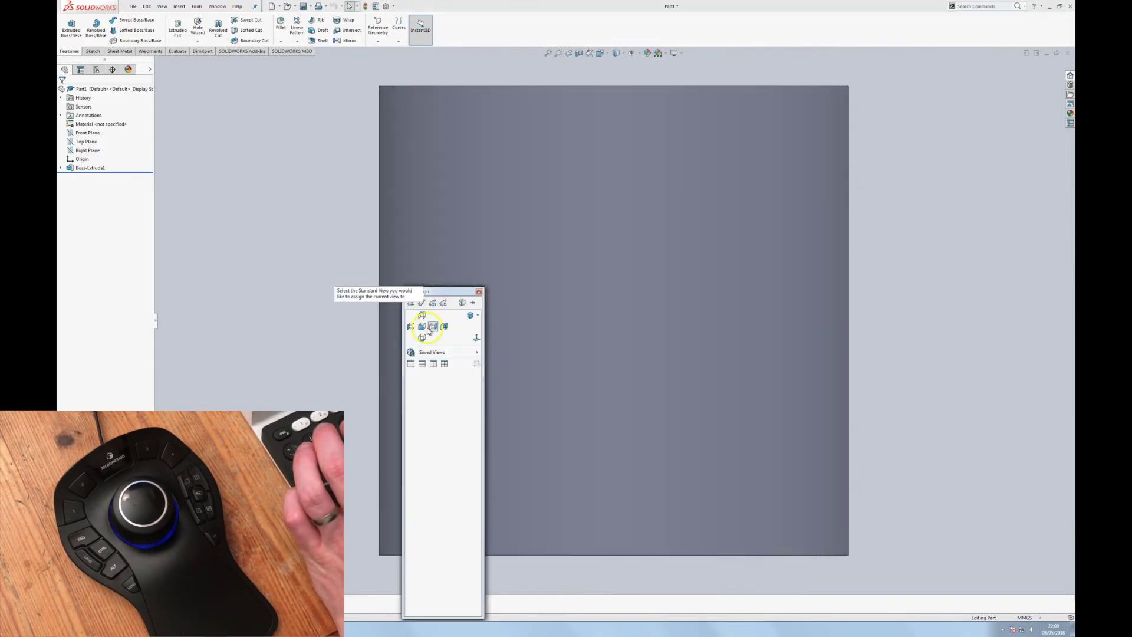
click(432, 328)
click(585, 323)
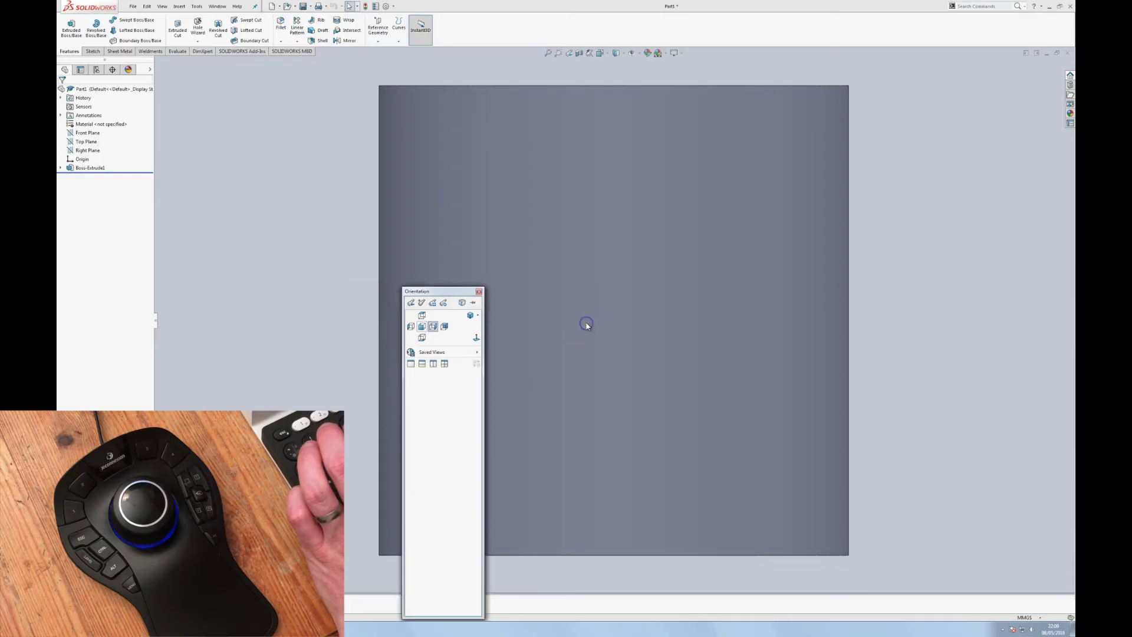
click(479, 292)
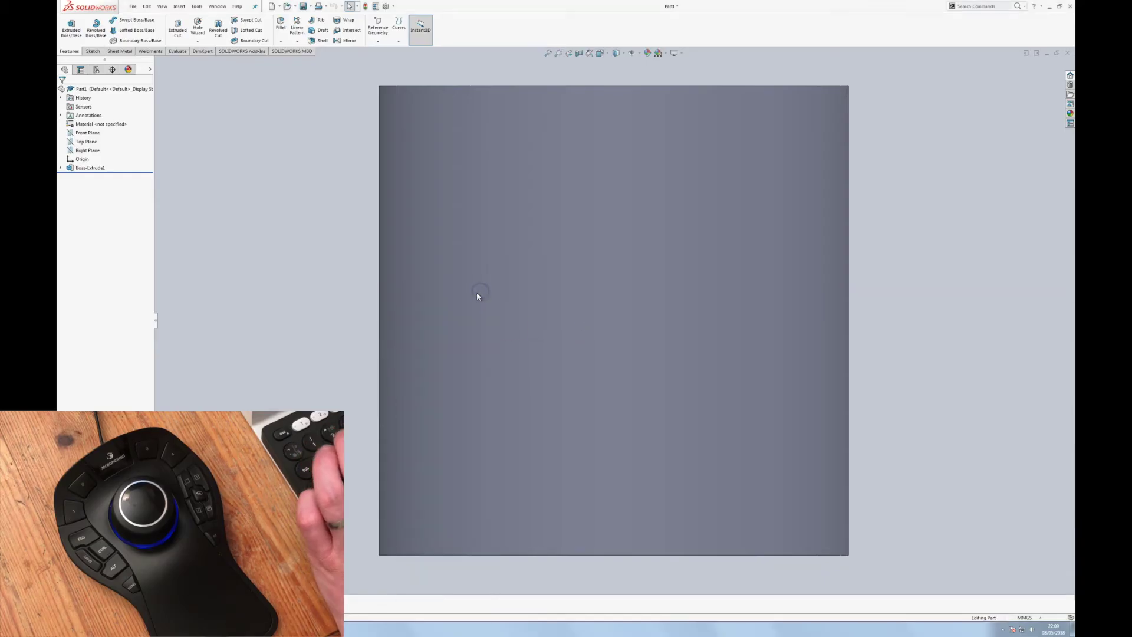
Check the tube from the Top view, then return to the Front view
key(ctrl+5)
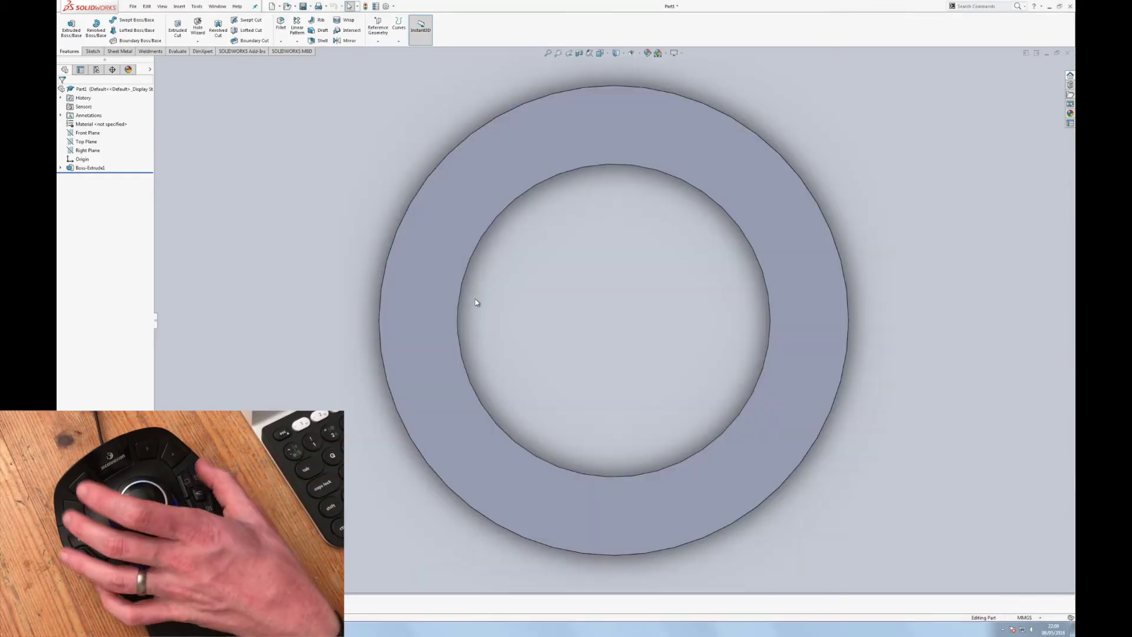
key(ctrl+1)
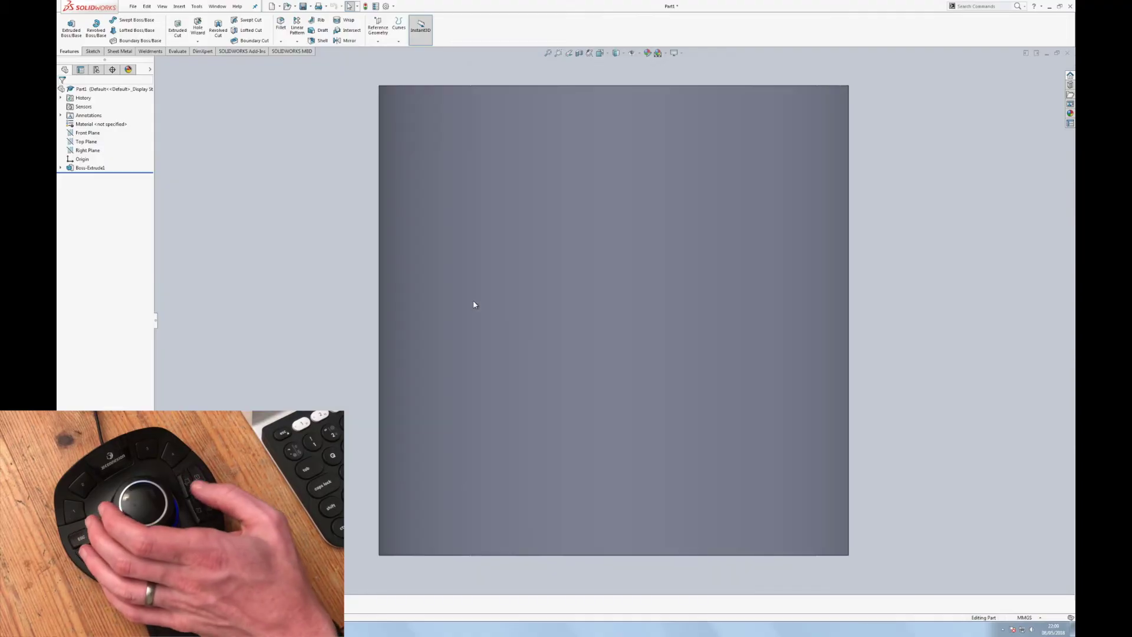
key(ctrl+1)
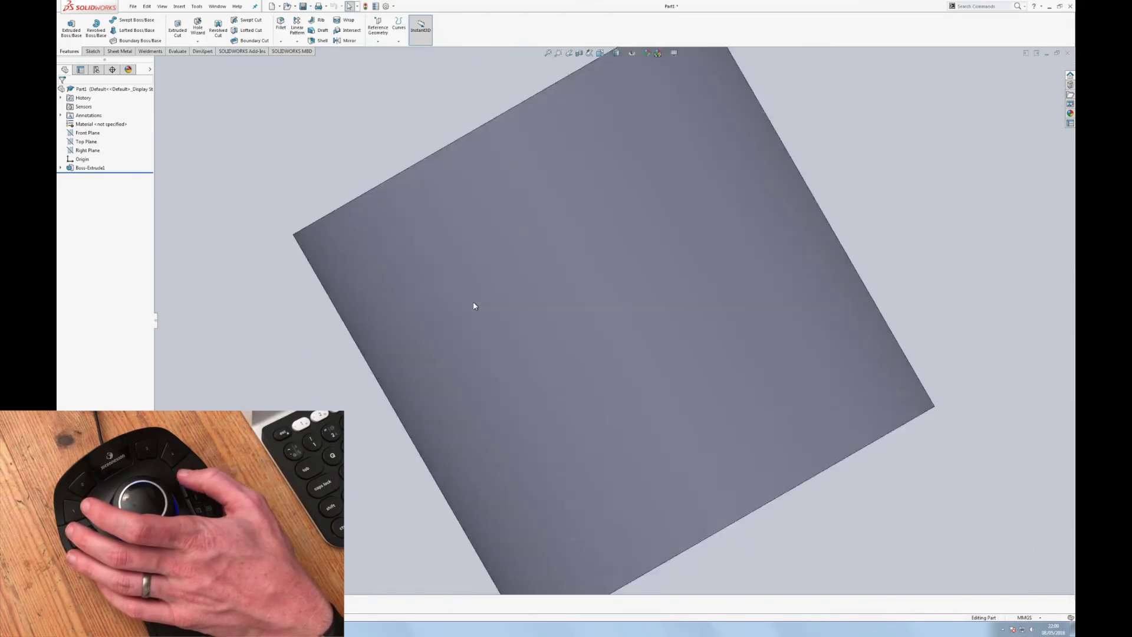
key(ctrl+1)
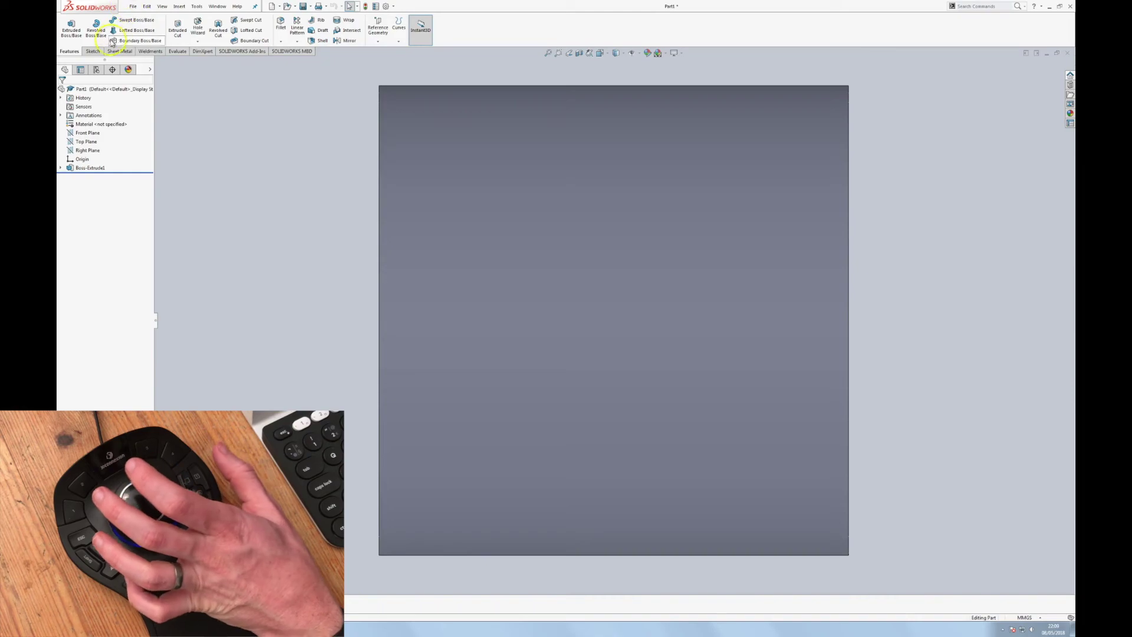
Start Sketch5 on the Right Plane, picked from the flyout FeatureManager tree
click(93, 51)
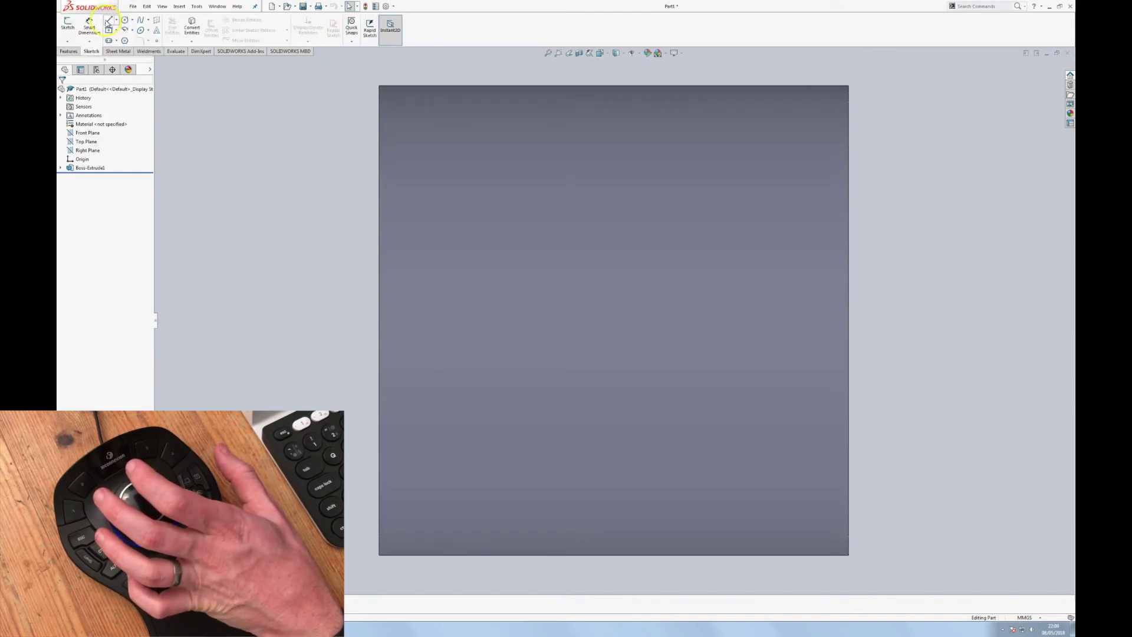
click(107, 22)
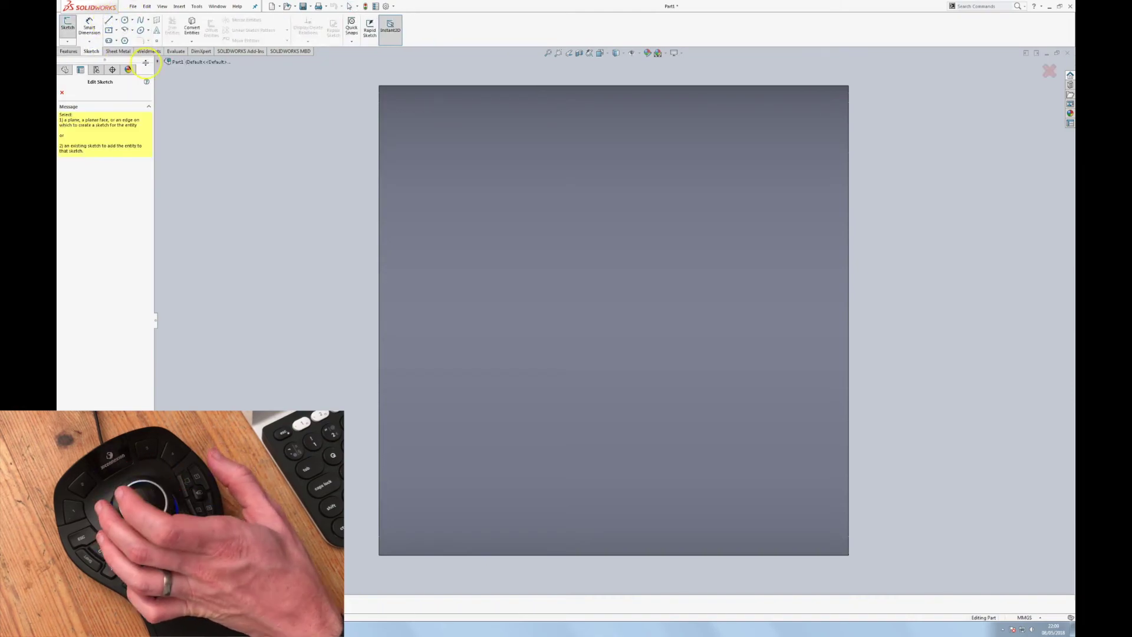
click(635, 54)
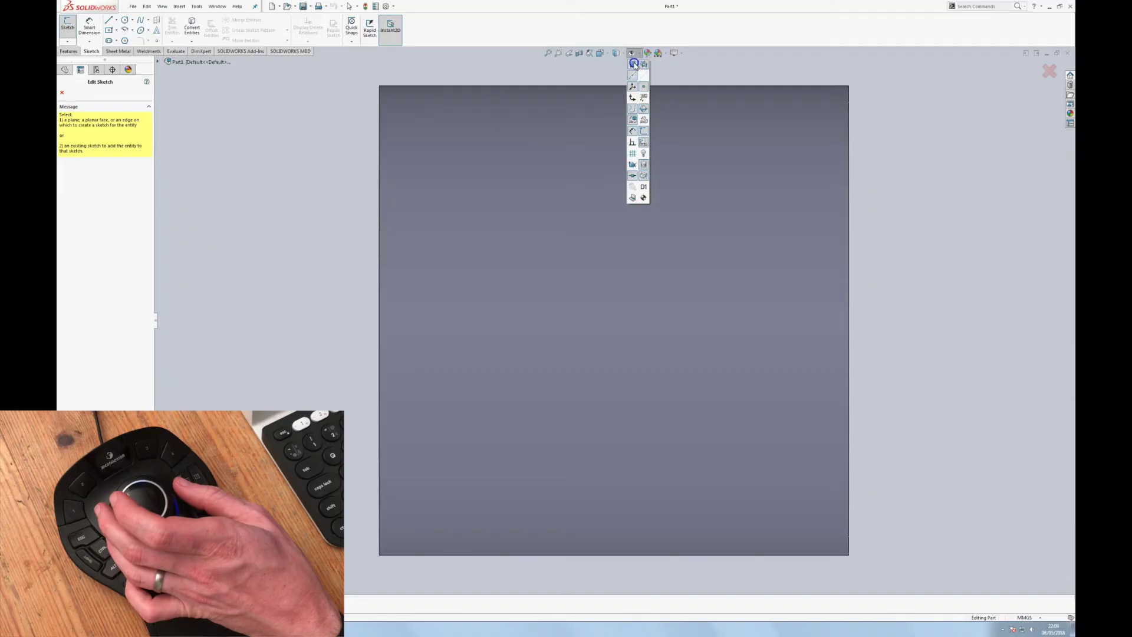
click(160, 61)
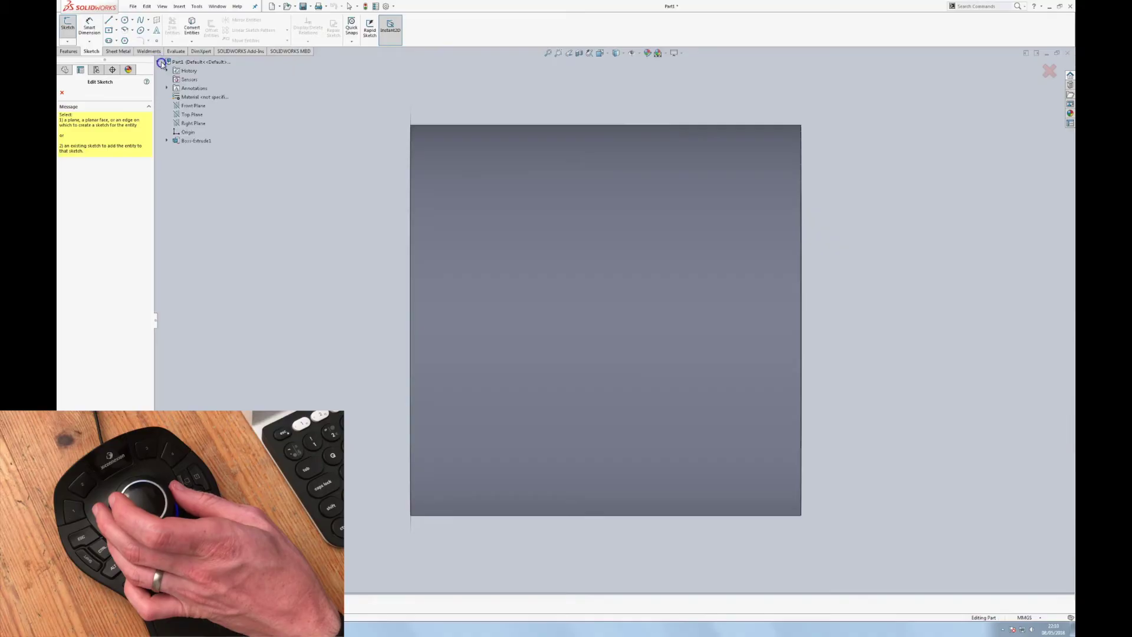
click(187, 115)
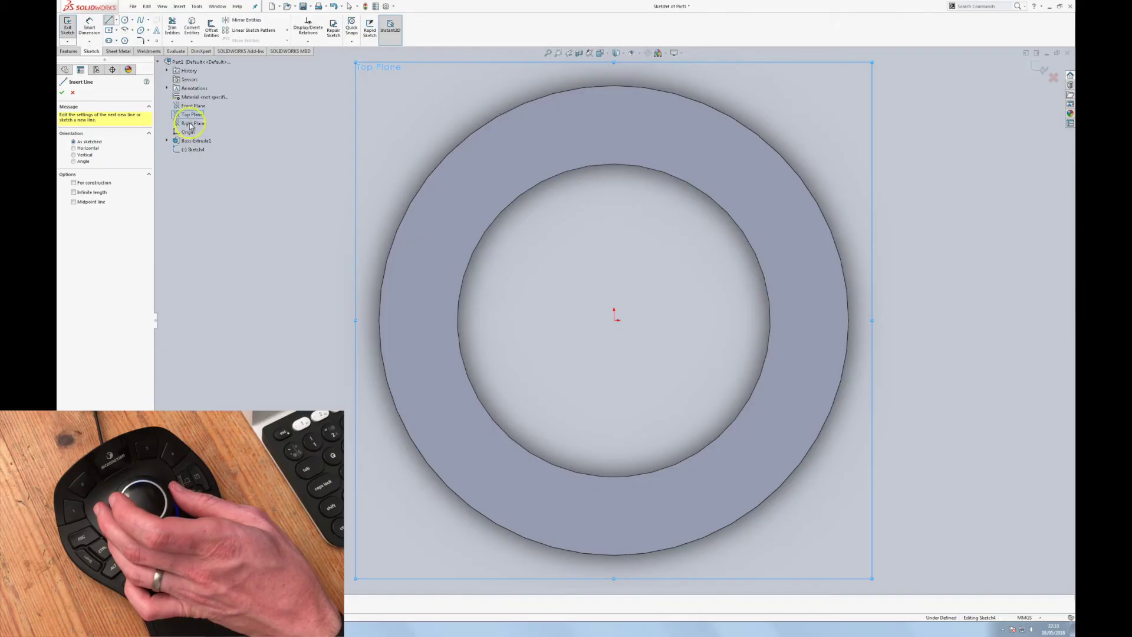
click(190, 124)
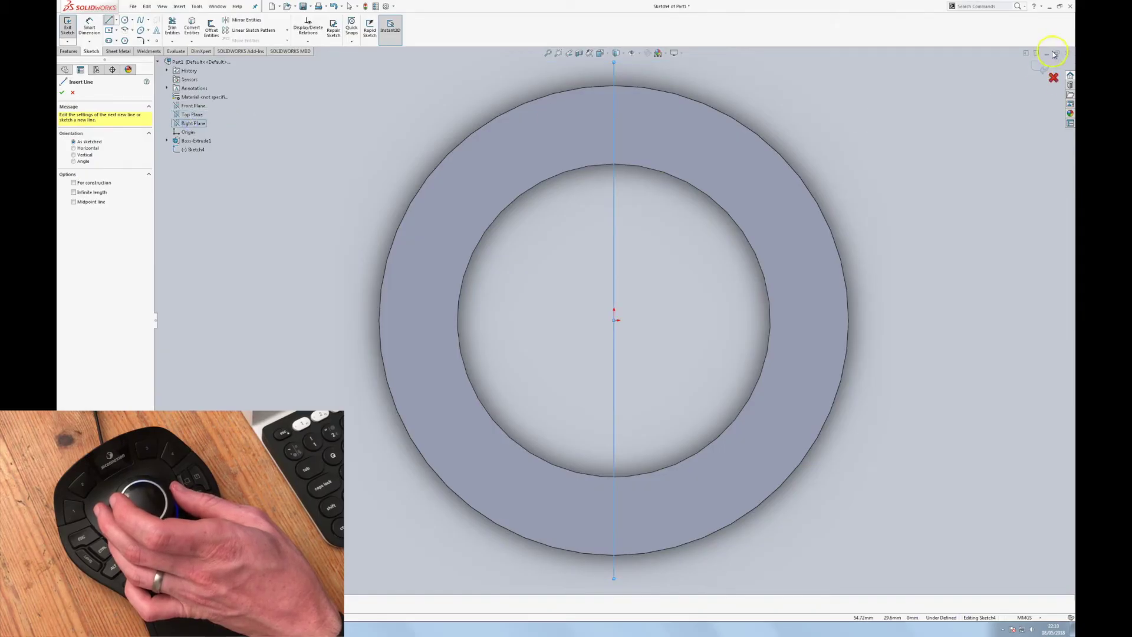
click(1053, 76)
click(67, 24)
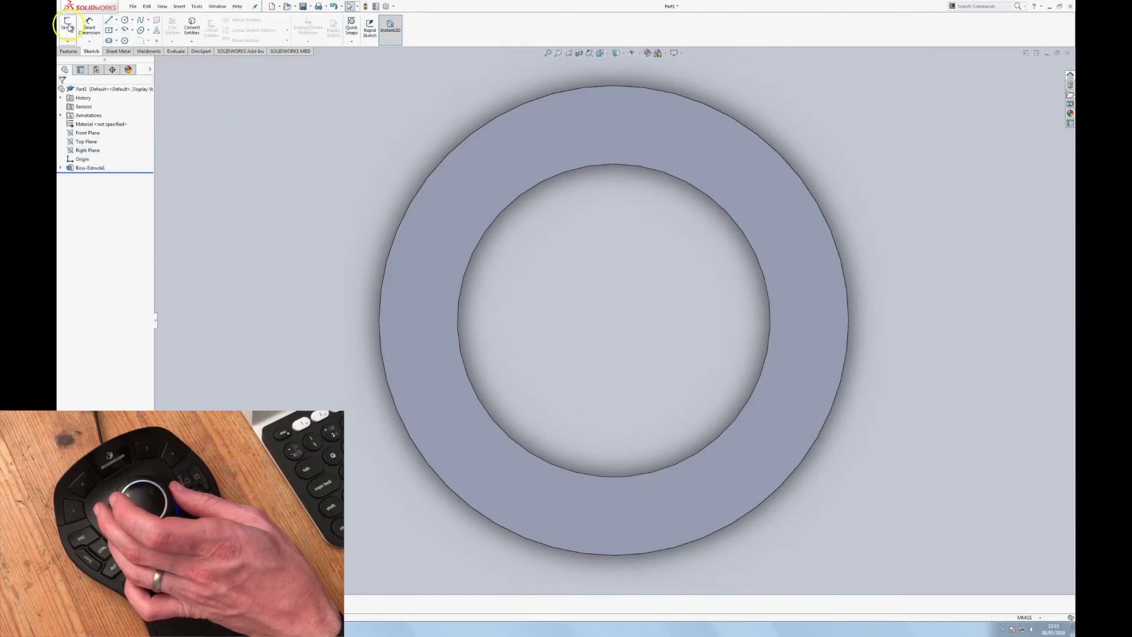
click(159, 62)
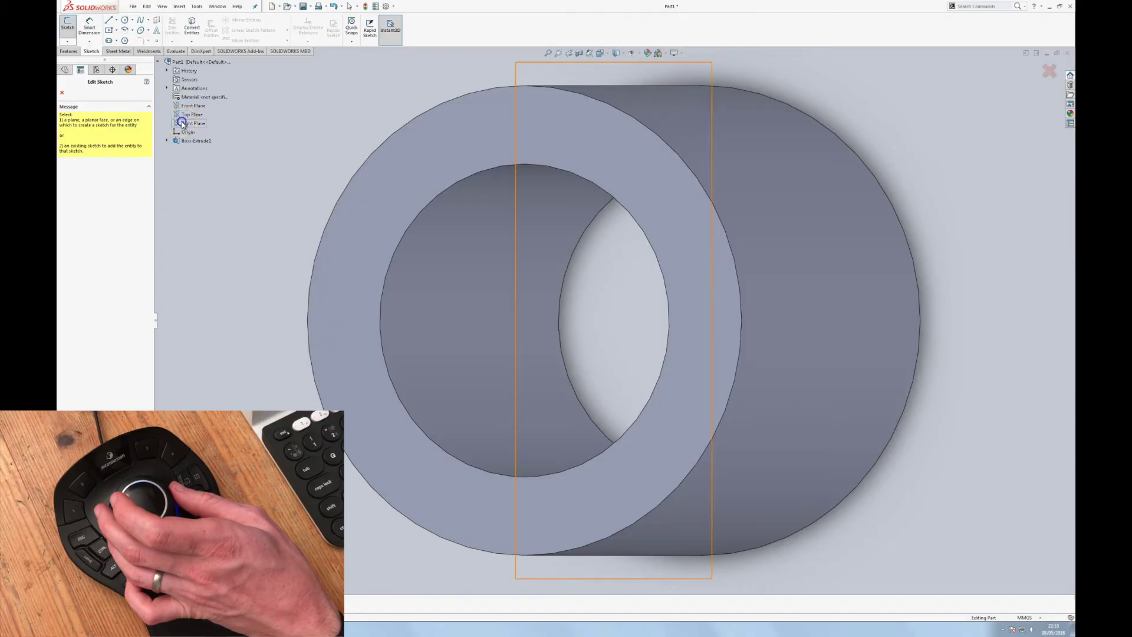
click(183, 123)
View the Right Plane normal-to and draw one short line in Sketch5
key(ctrl+8)
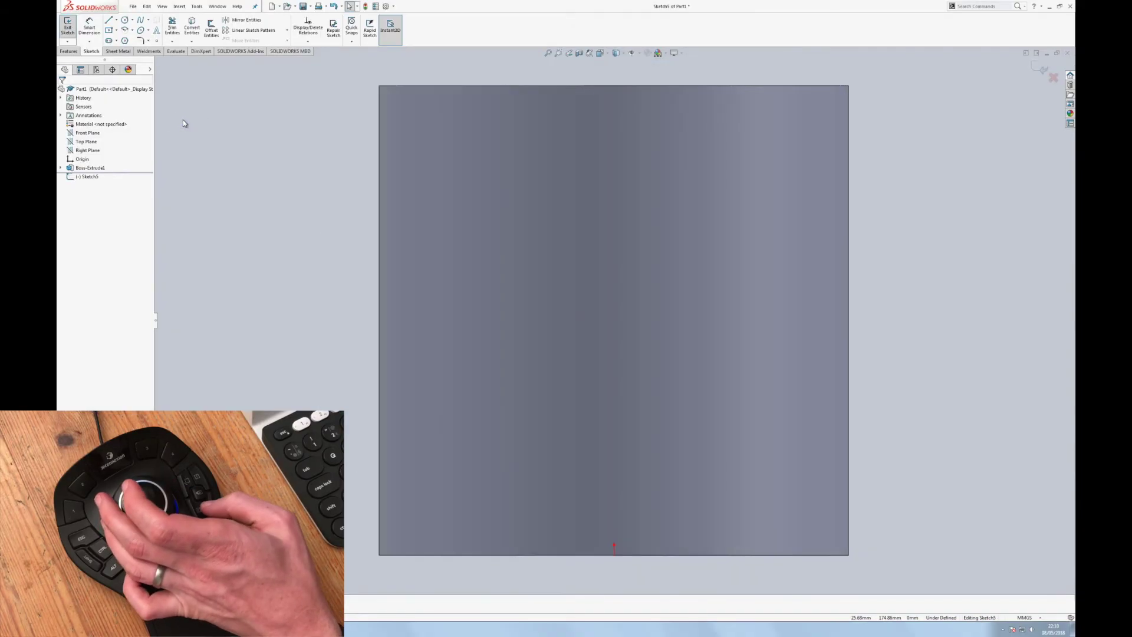
key(l)
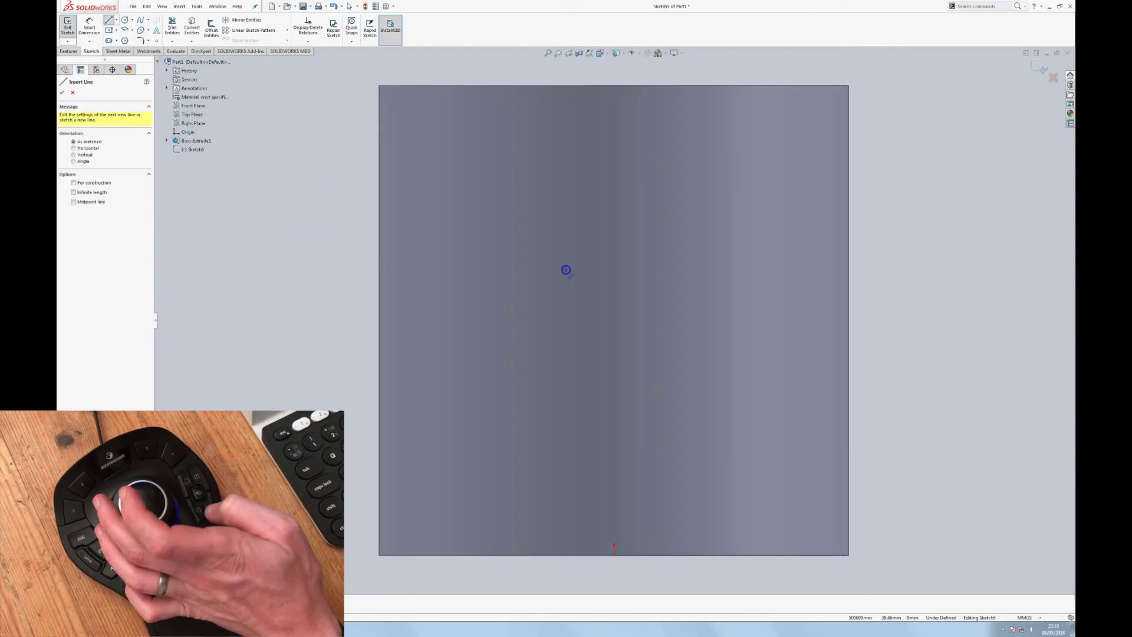
drag(649, 194, 698, 254)
click(778, 232)
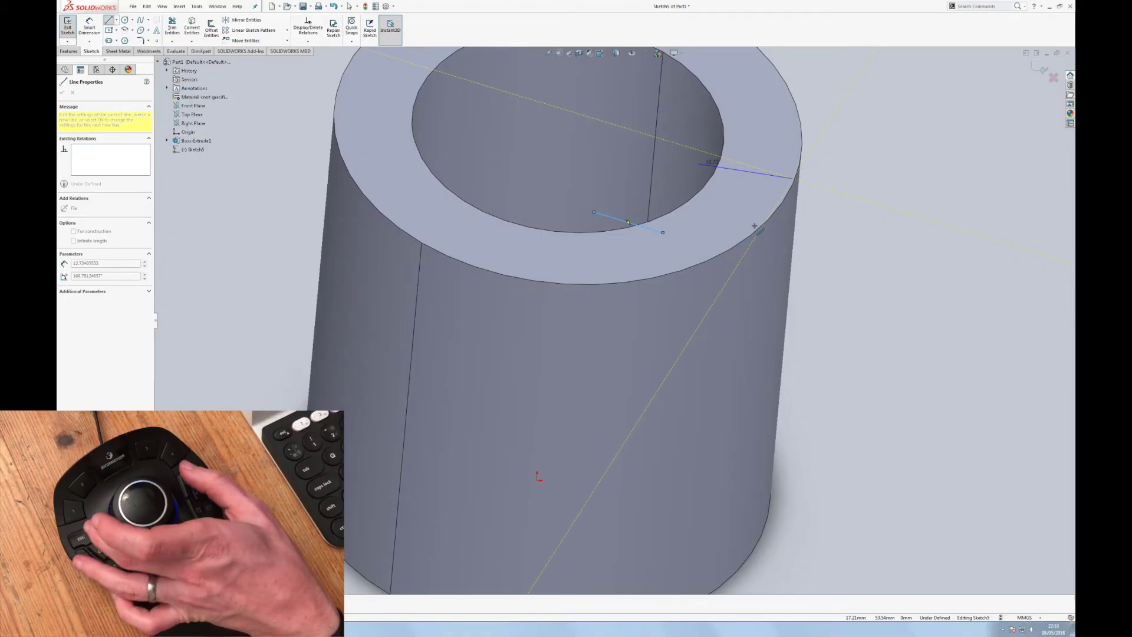
key(Escape)
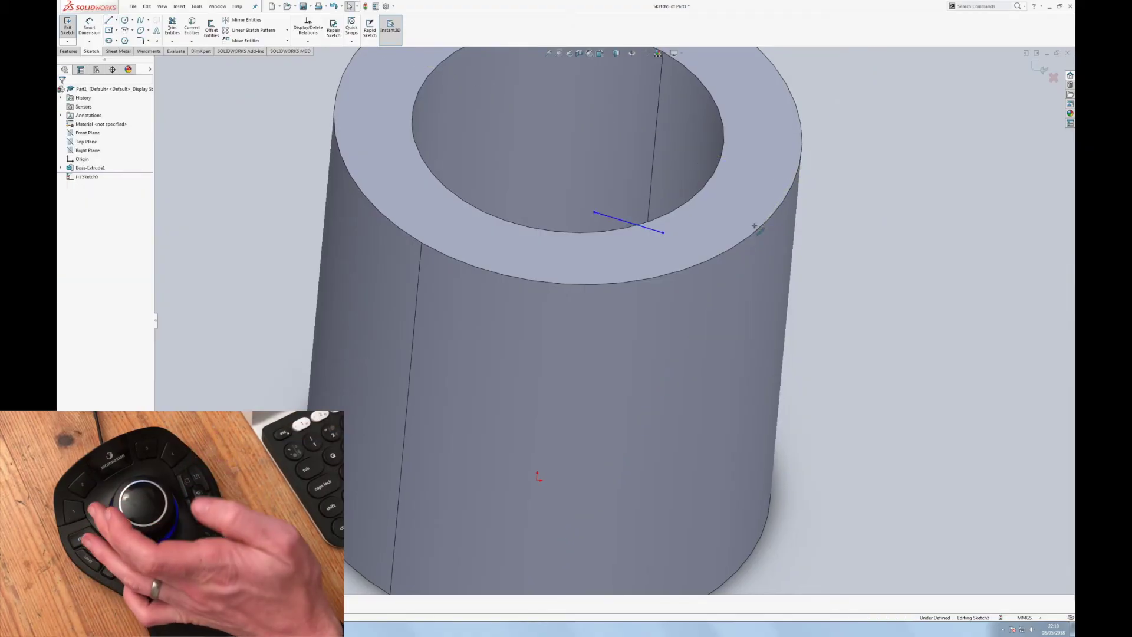
Show the tube and its sketch line straight on from the Front view
key(ctrl+1)
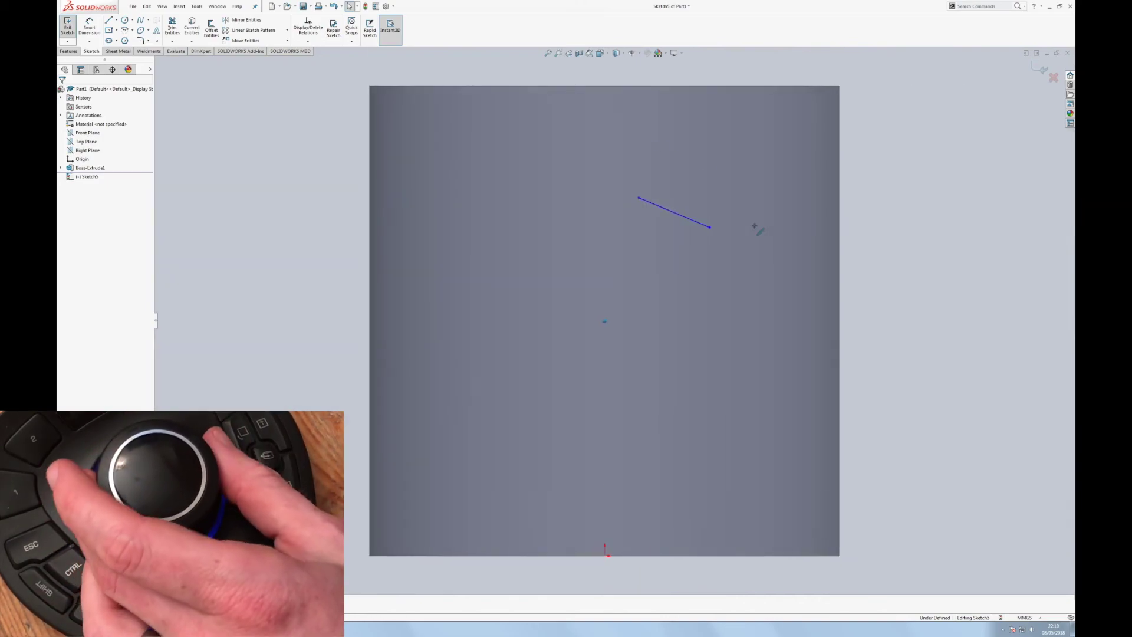
click(133, 6)
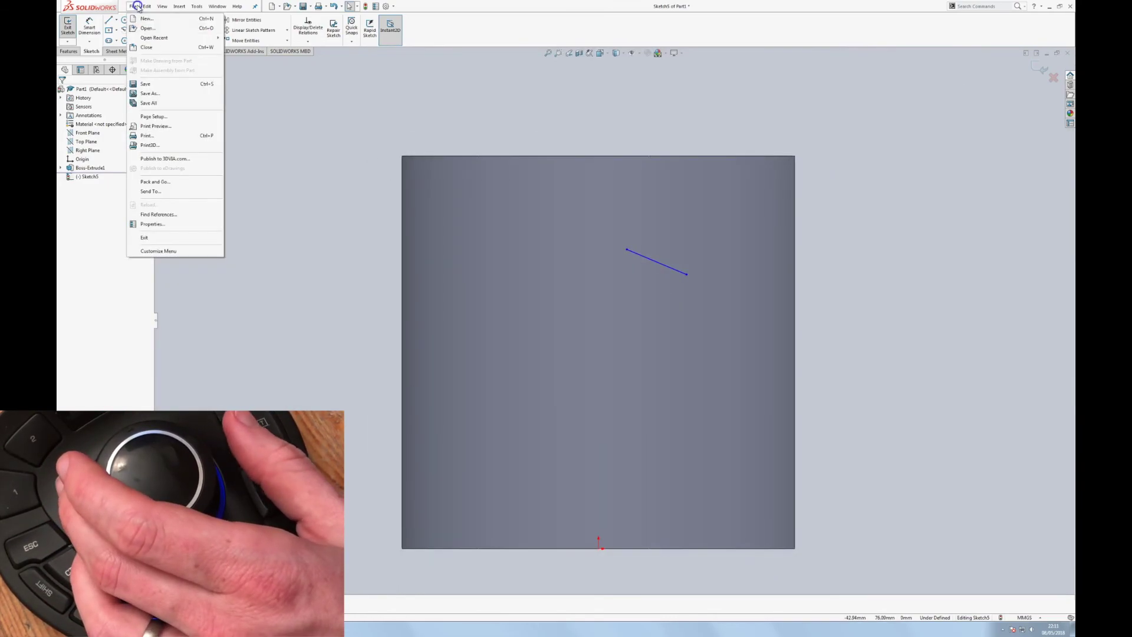
Exit the sketch, save the part as Part1, and make a drawing from the Drawing template
click(69, 51)
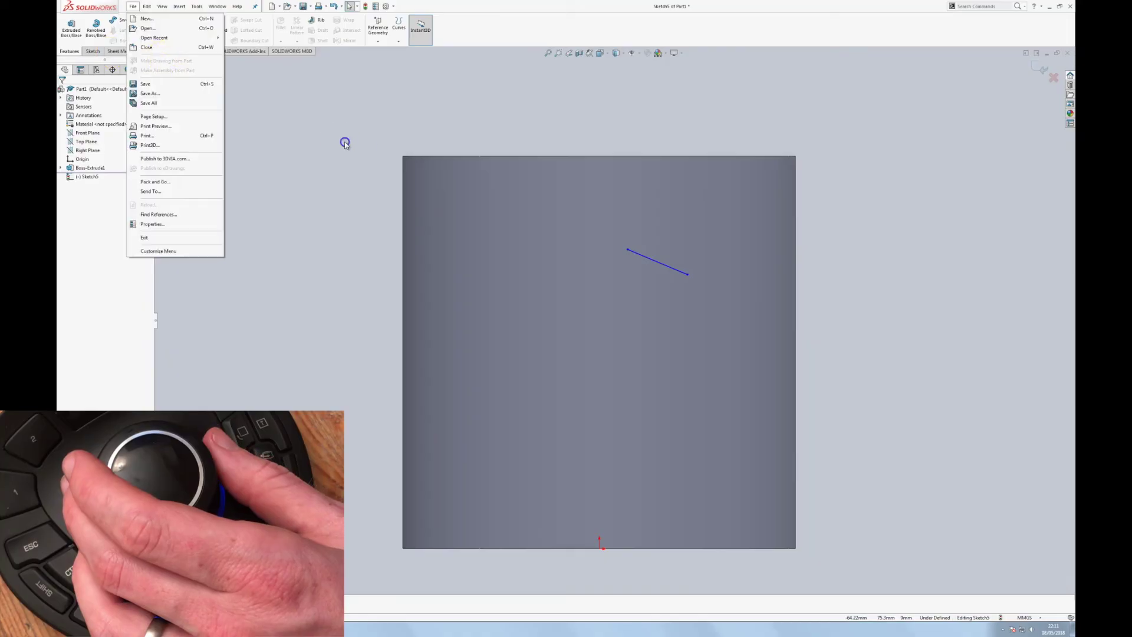
click(1042, 71)
click(177, 35)
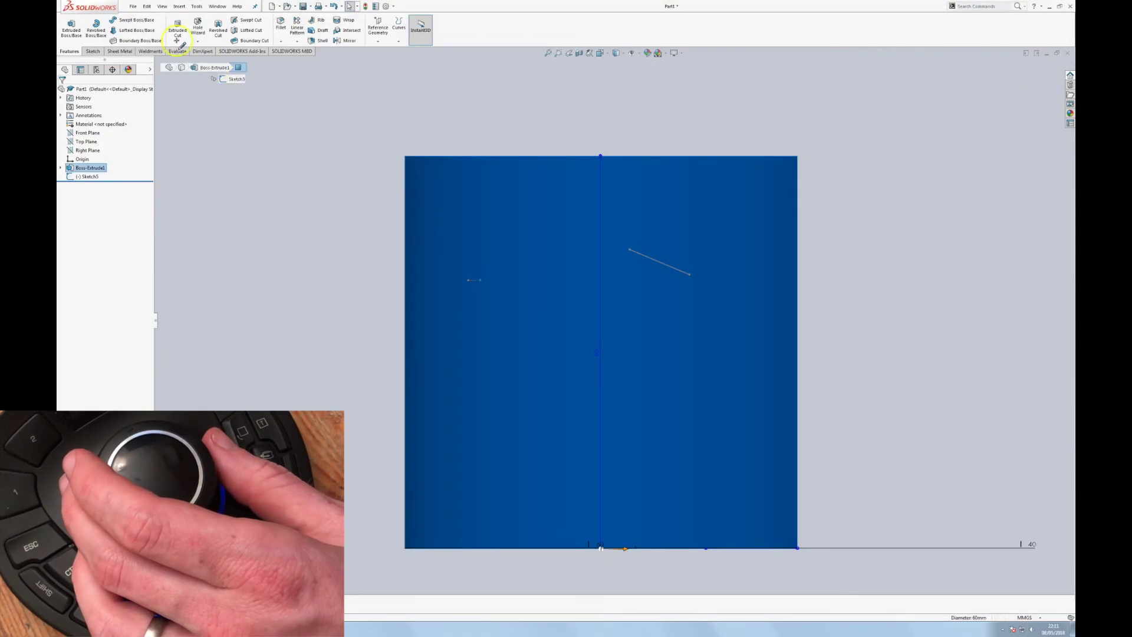
click(133, 7)
click(151, 44)
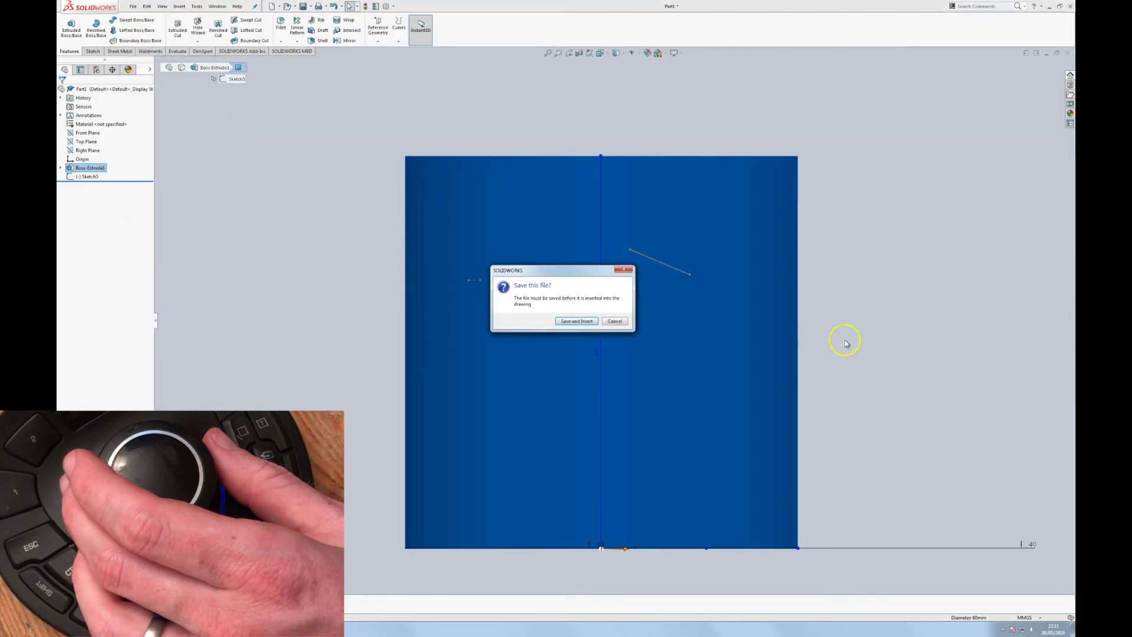
click(577, 322)
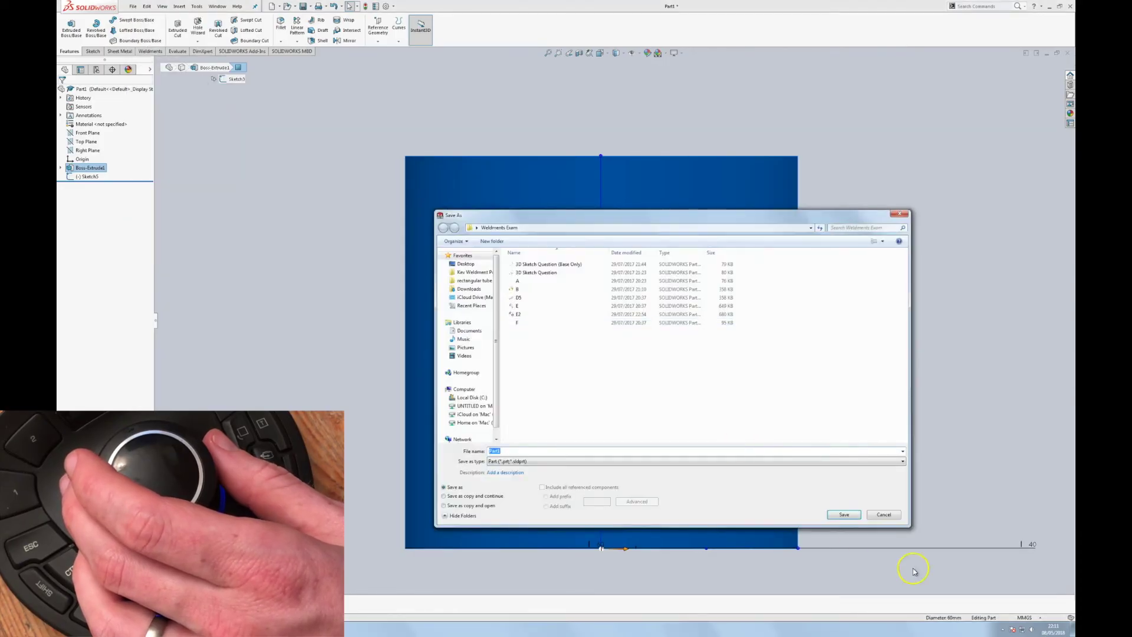
click(844, 515)
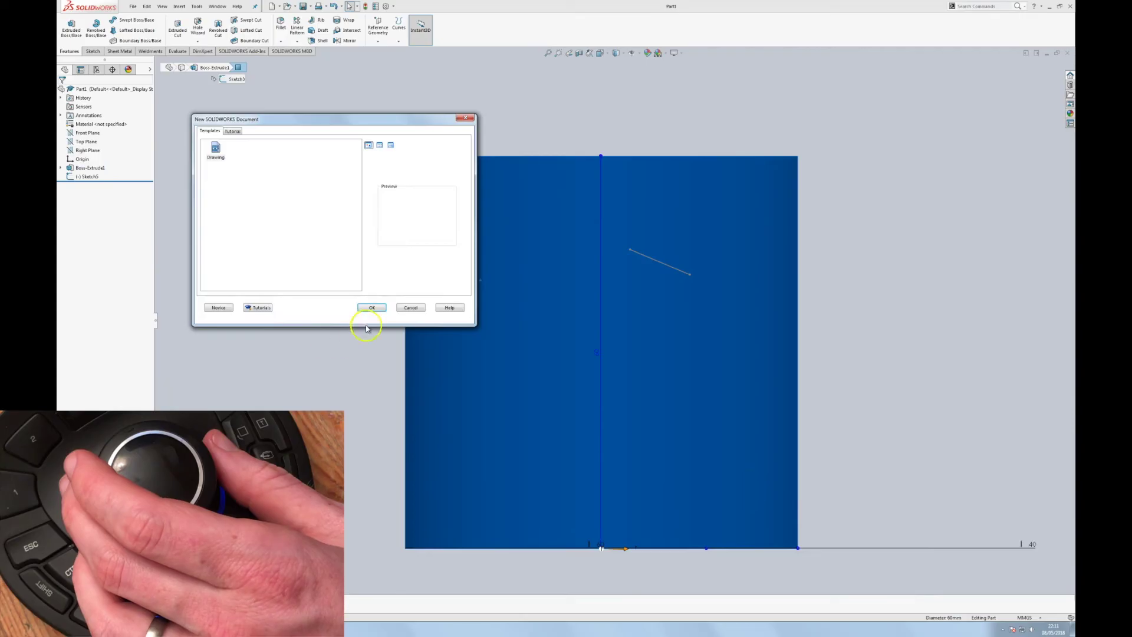
click(370, 307)
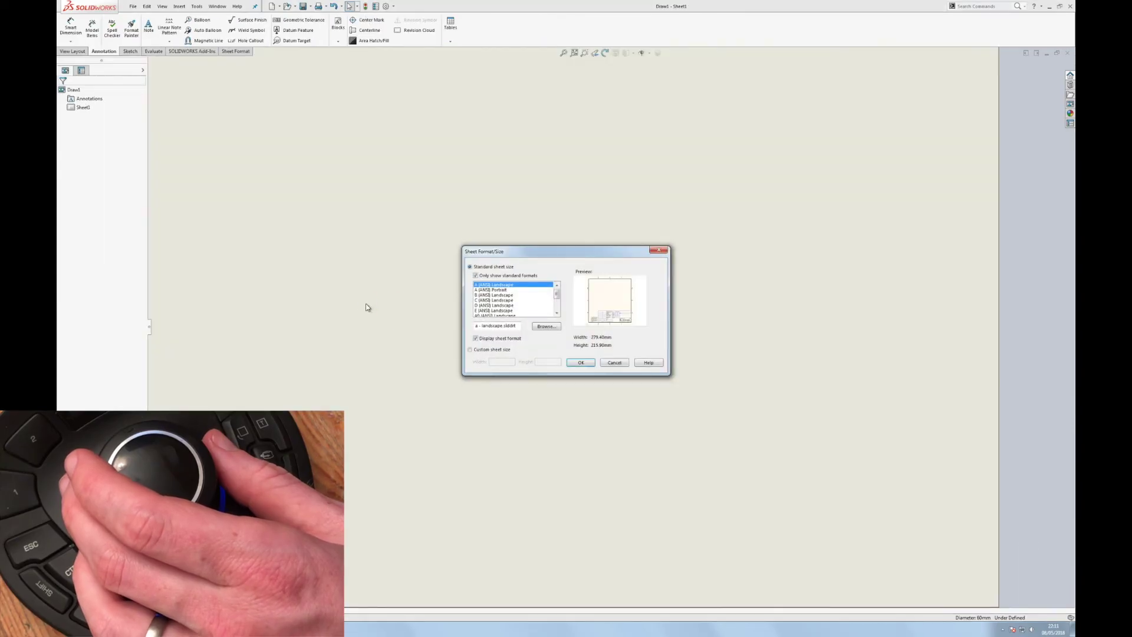
On an A-size sheet, place the circular end view plus isometric, right and lower projected views
click(581, 362)
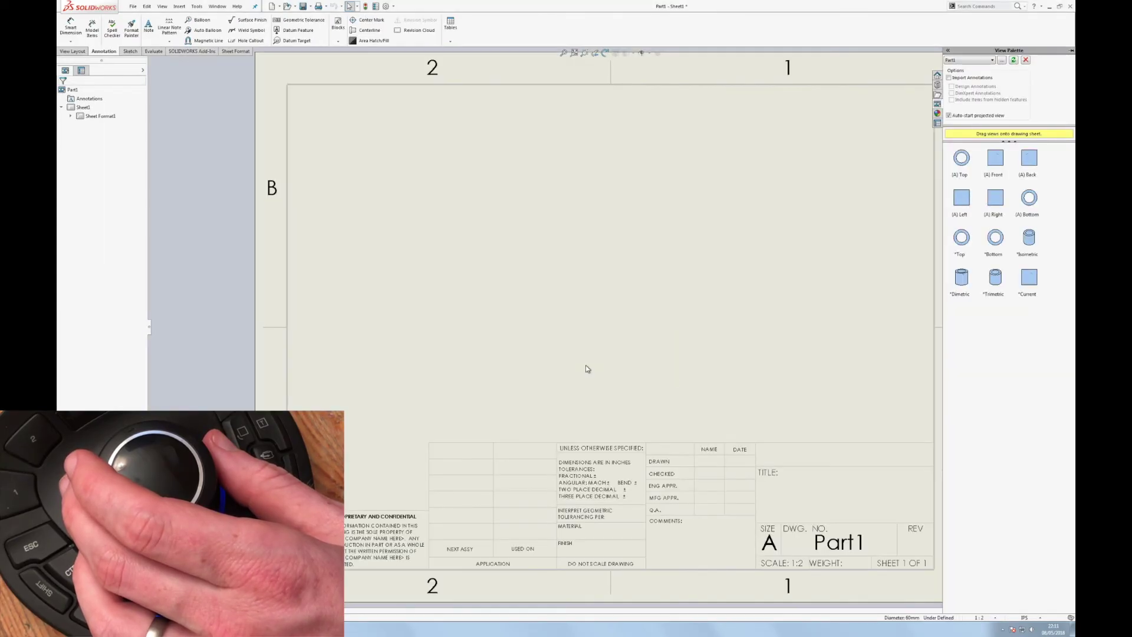
drag(1029, 199, 439, 198)
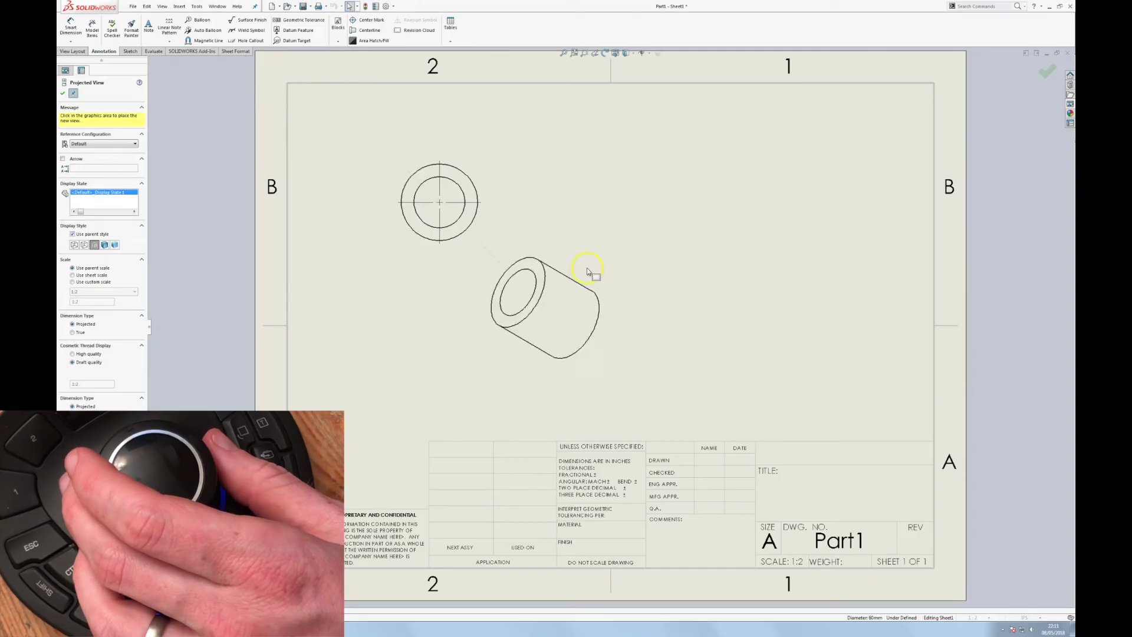
click(626, 285)
click(701, 224)
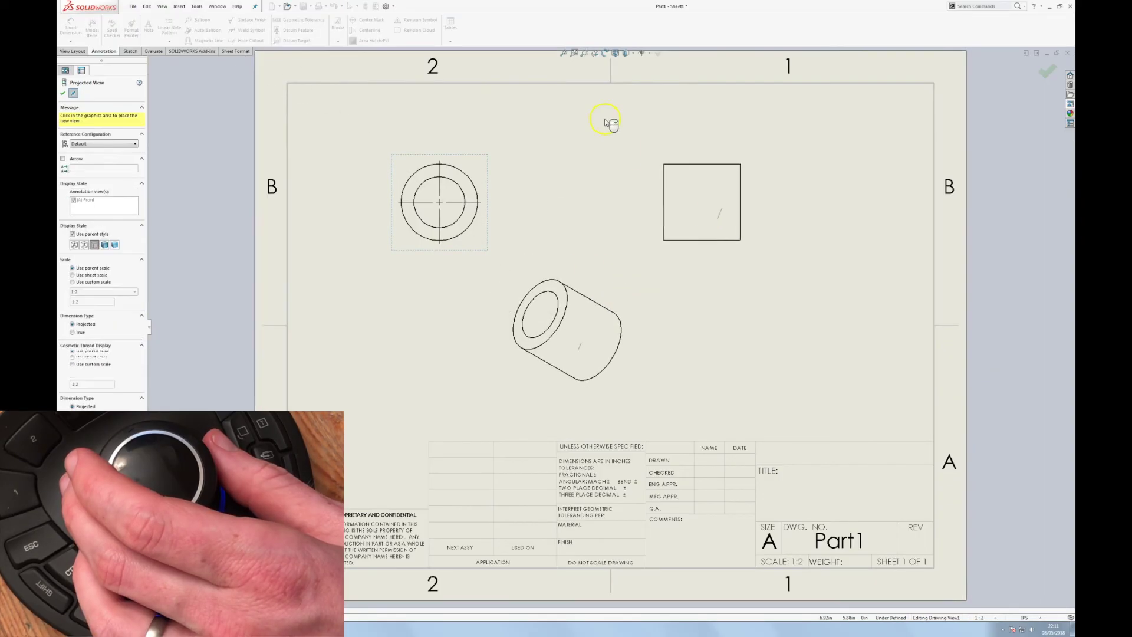
click(455, 345)
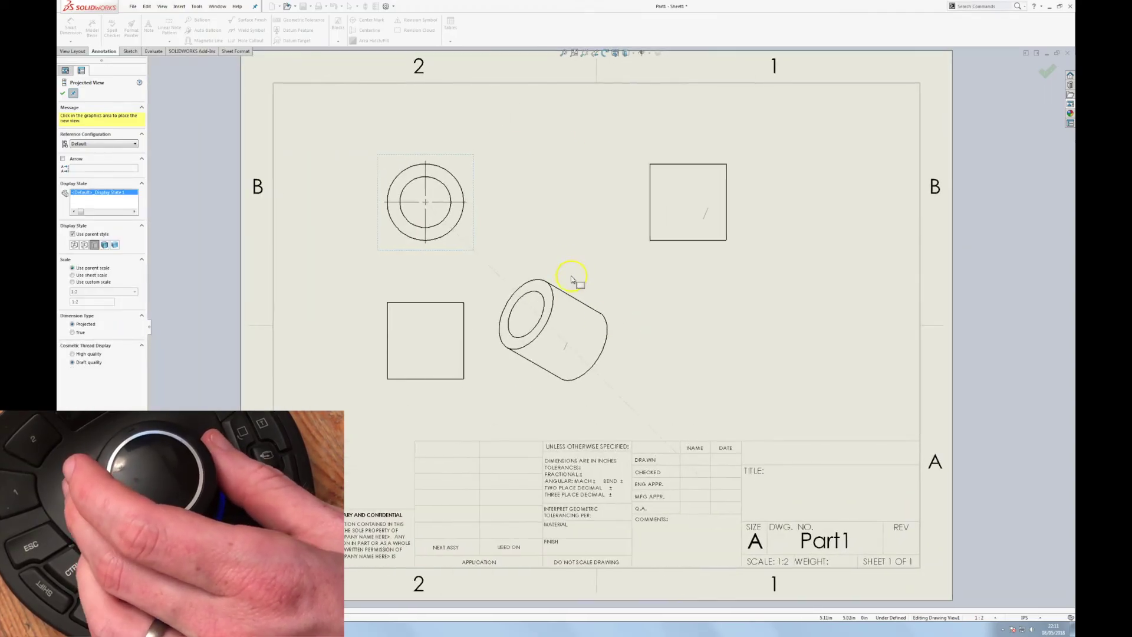
key(Escape)
scroll(524, 272, up, 10)
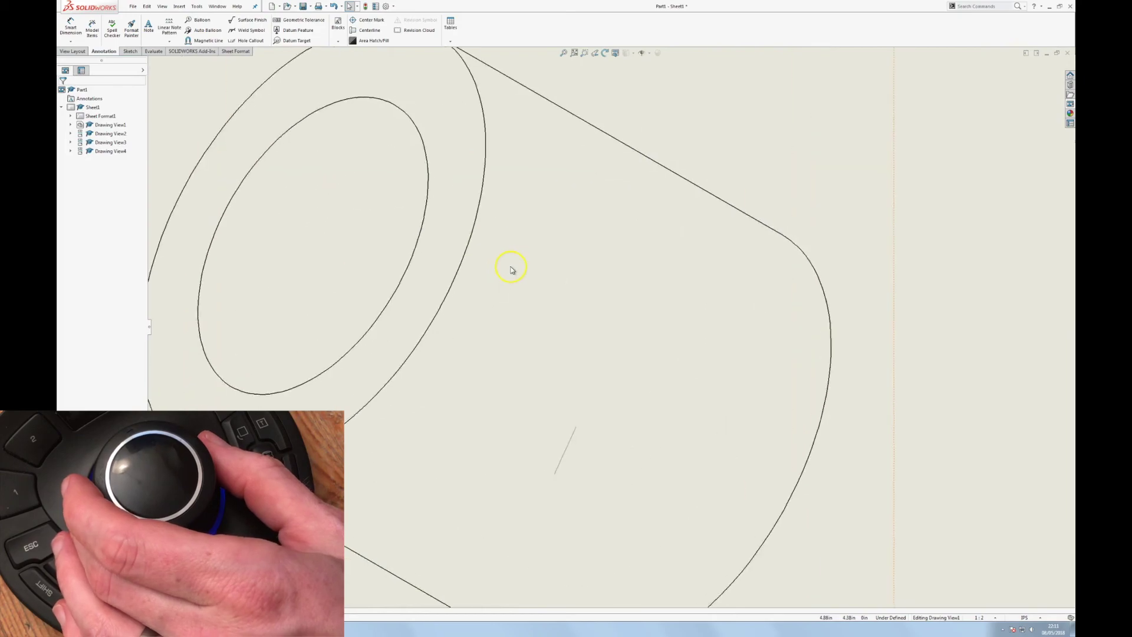
Activate Smart Dimension via the S shortcut toolbar and 3D mouse menu, then fit the sheet
key(d)
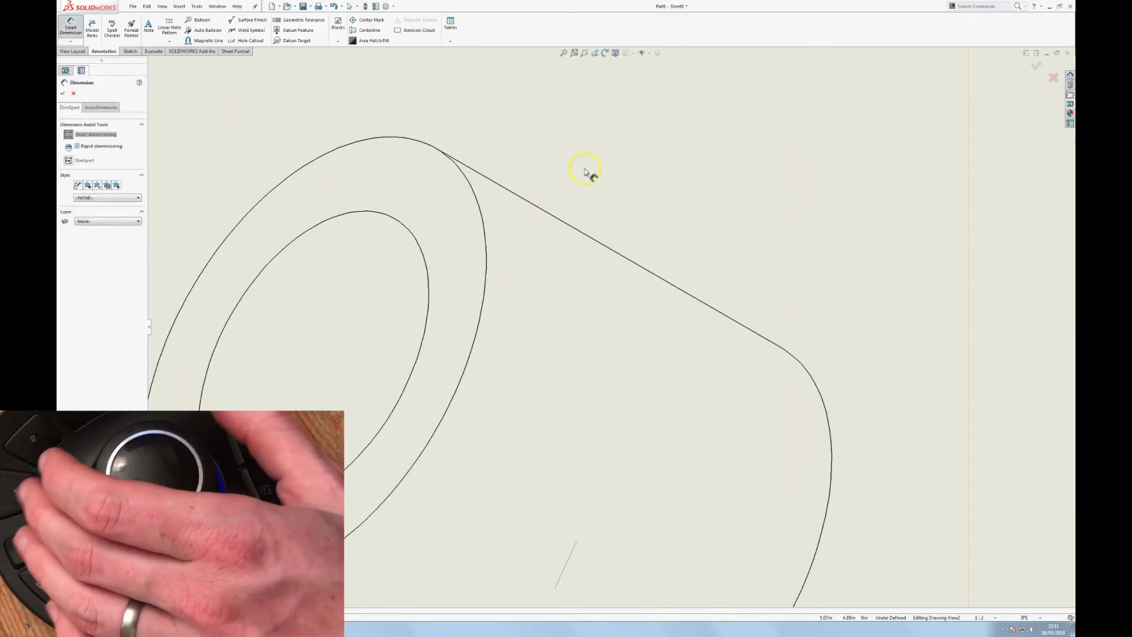
key(s)
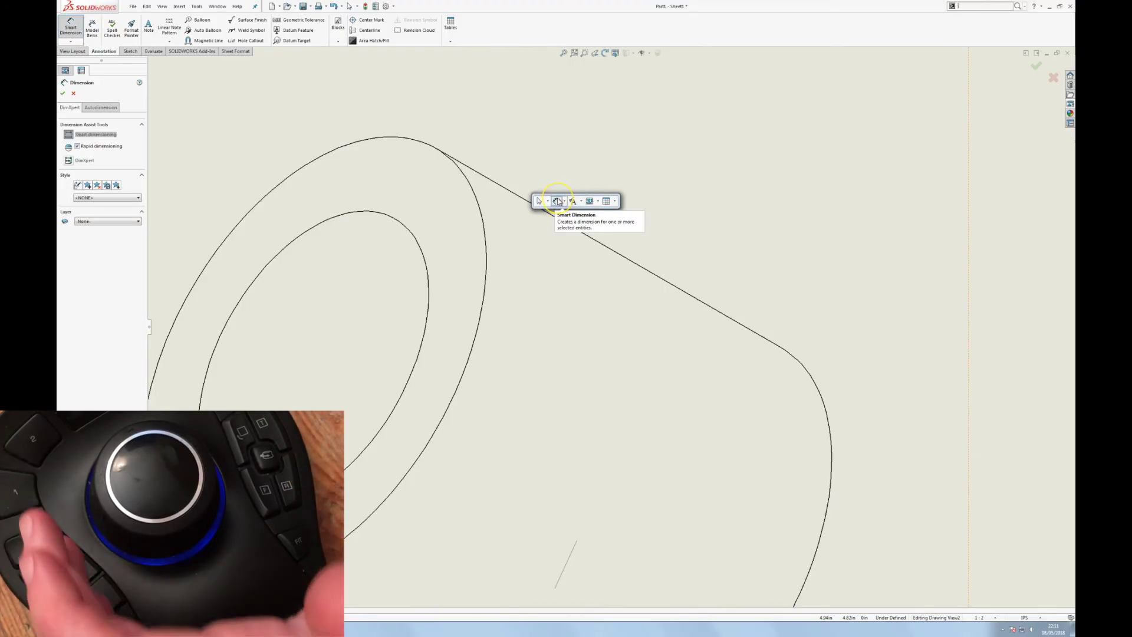
key(Escape)
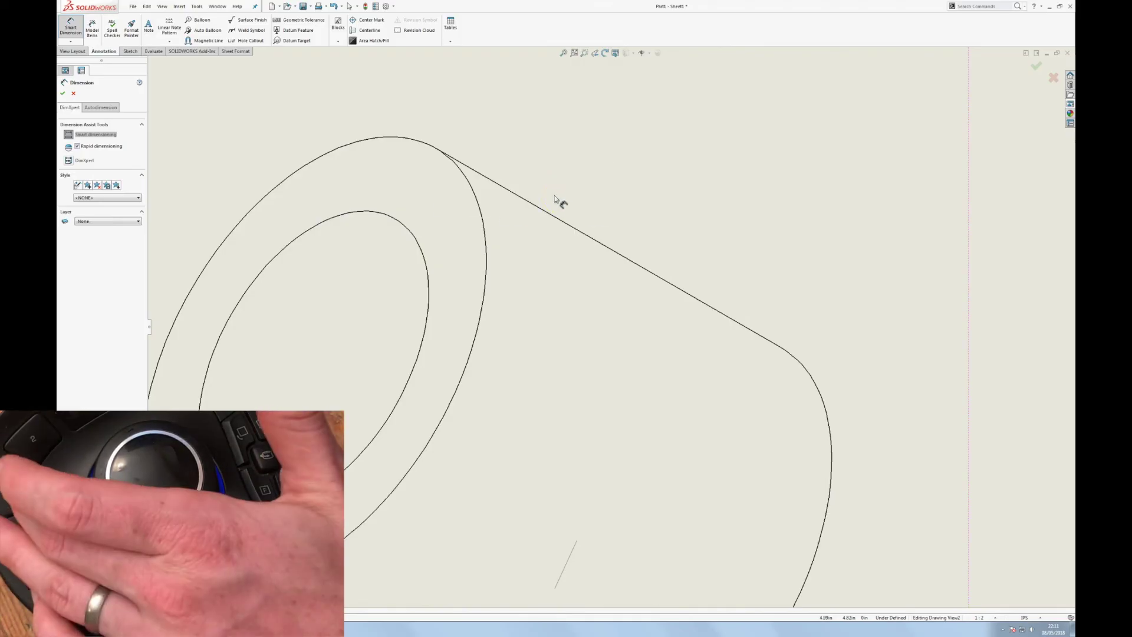
key(F13)
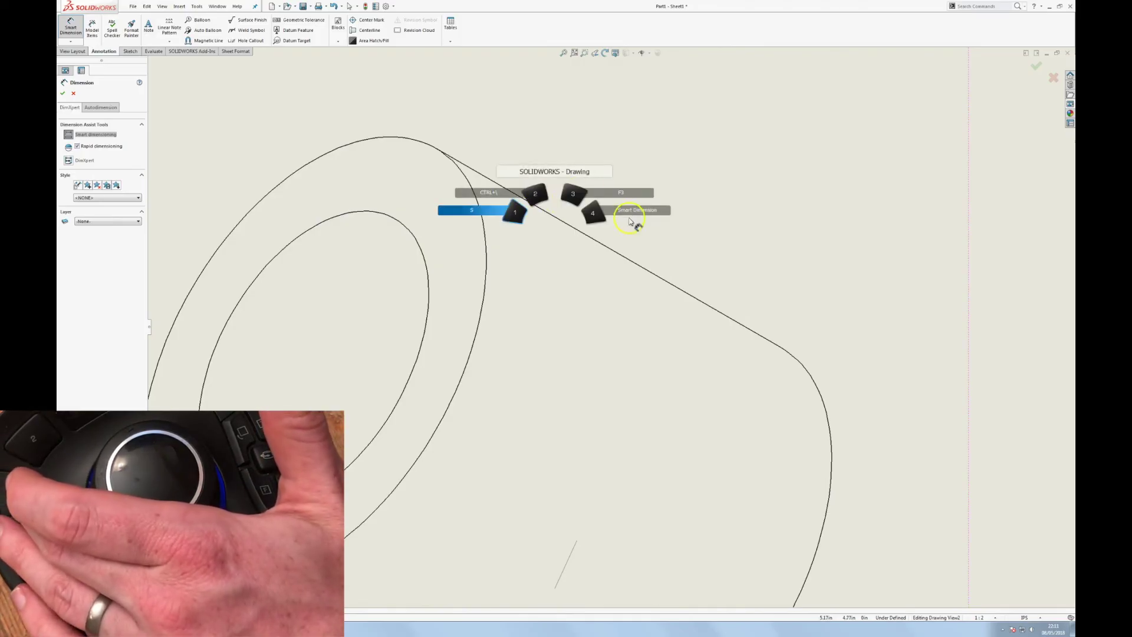
click(519, 197)
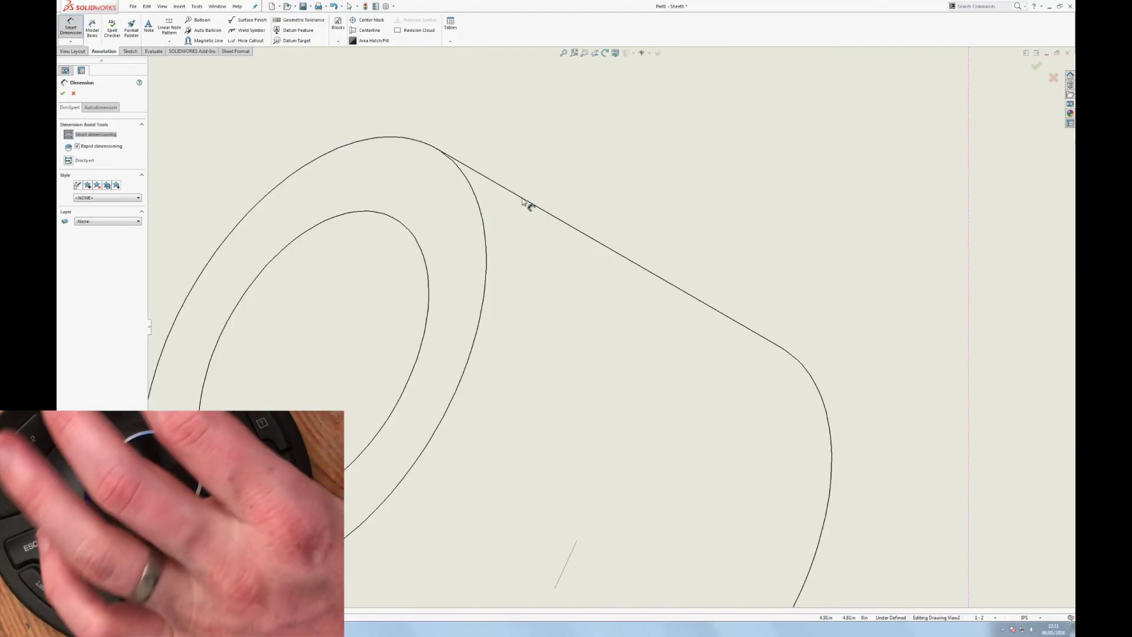
click(526, 204)
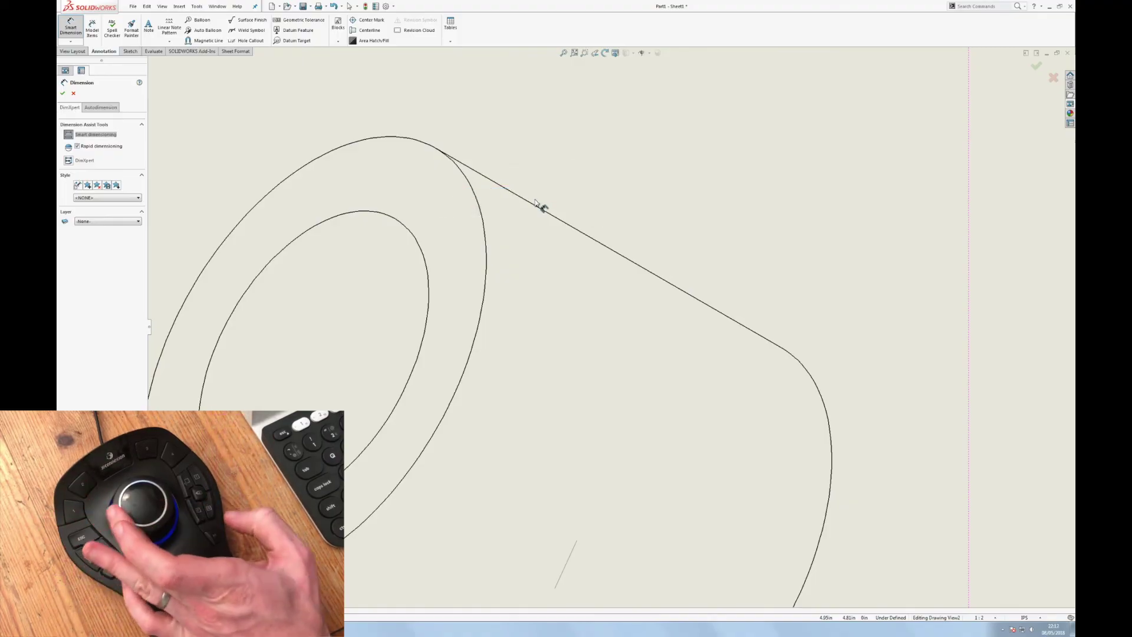
key(f)
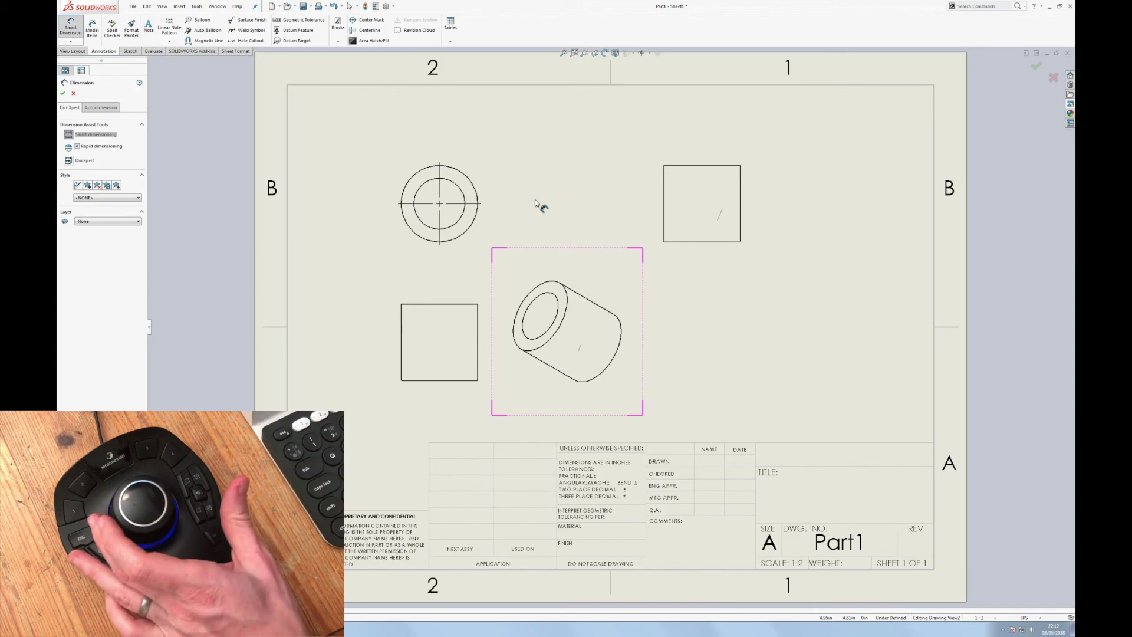
key(Escape)
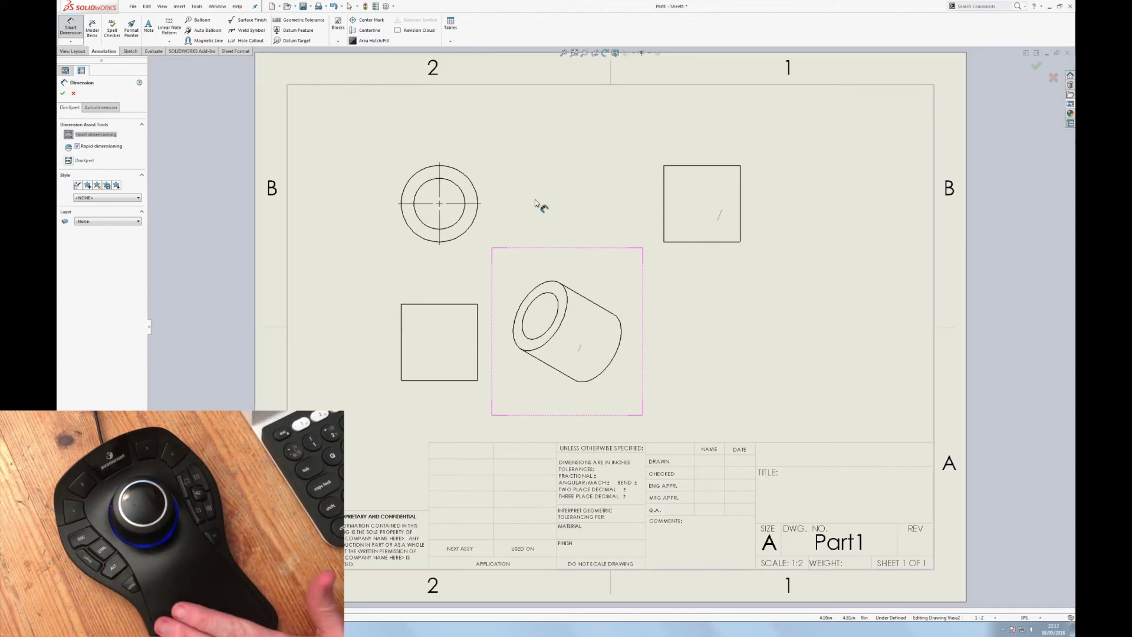